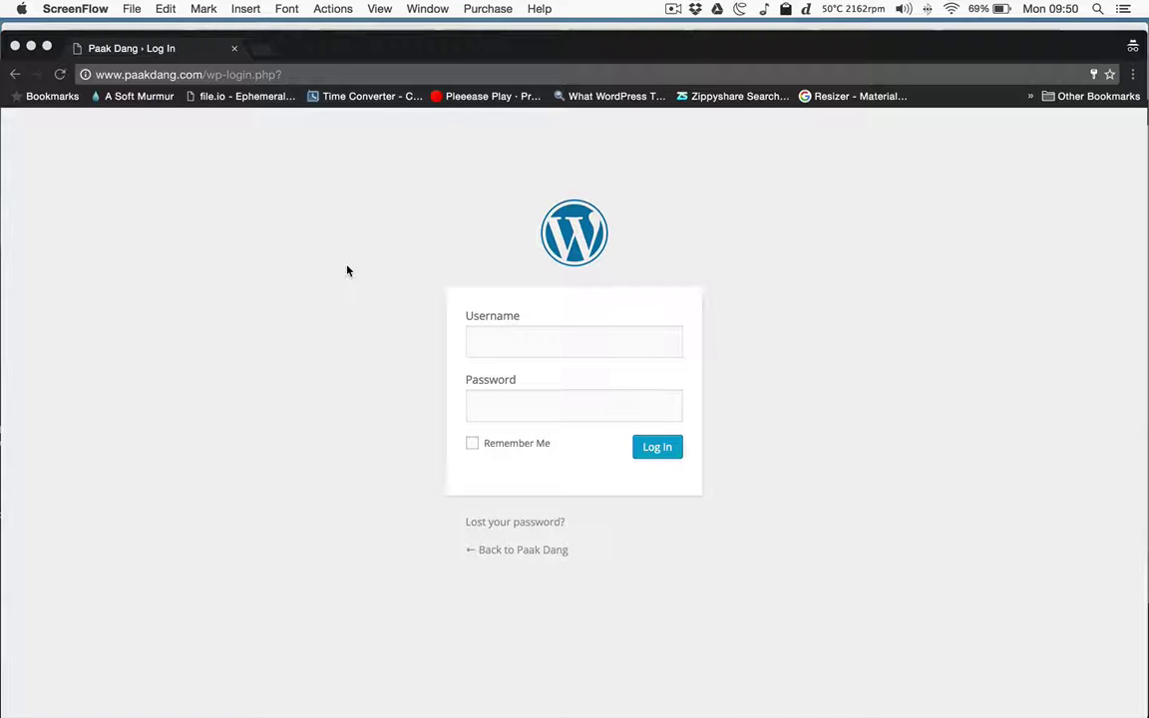
Close the login window and go to the WordPress dashboard's Final Tiles Gallery Edit Galleries page
left_click(236, 75)
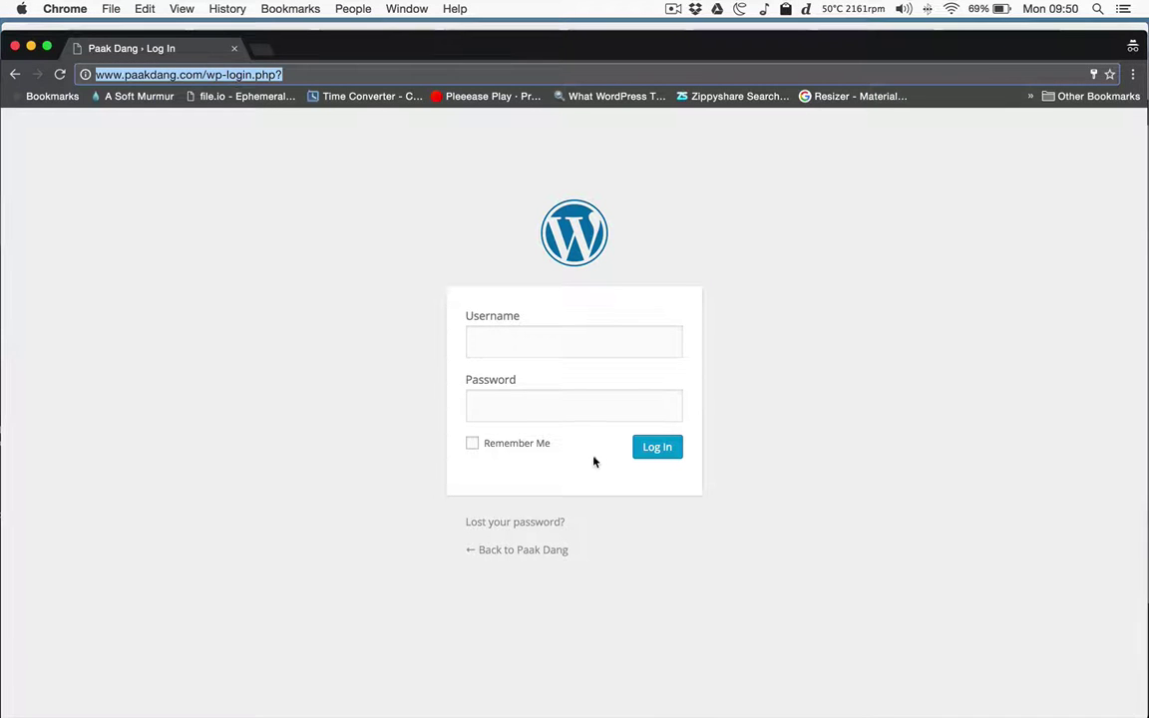
left_click(15, 47)
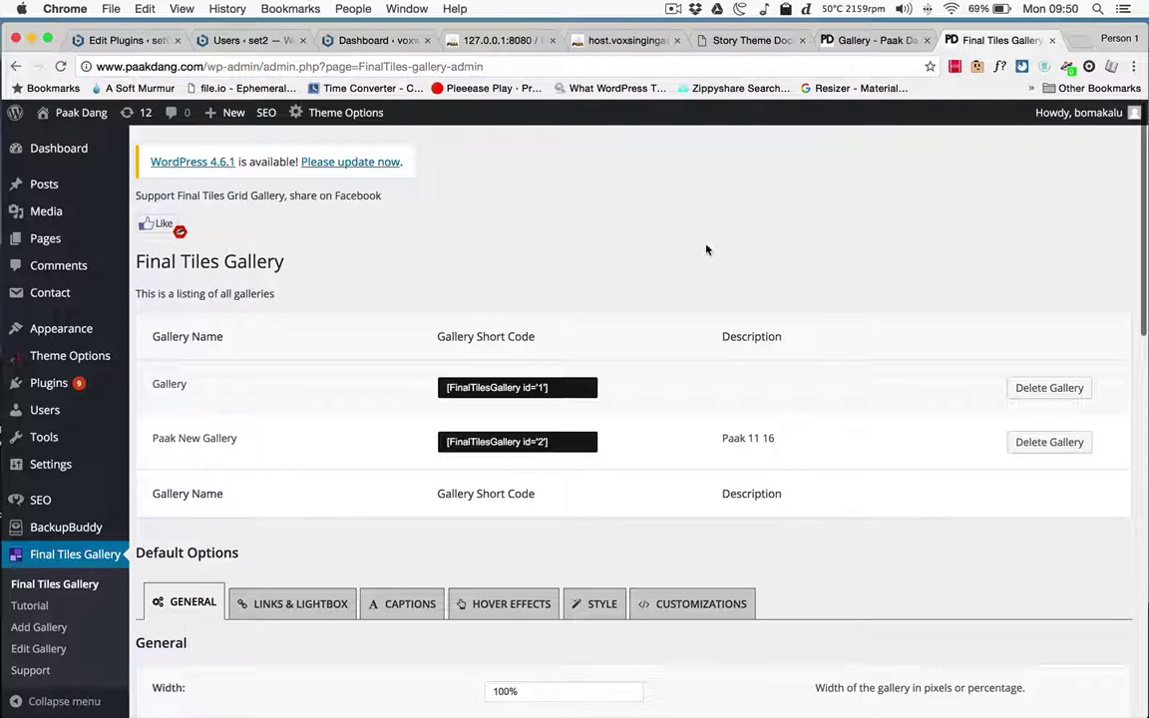
left_click(63, 157)
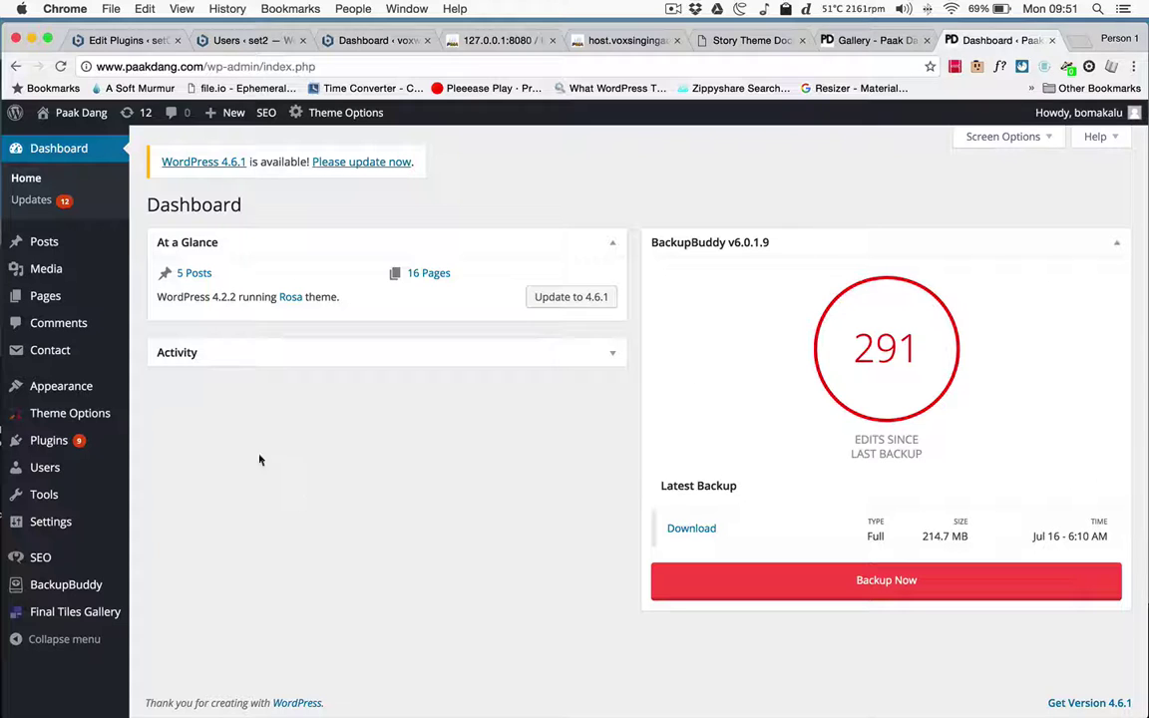
mouse_move(63, 621)
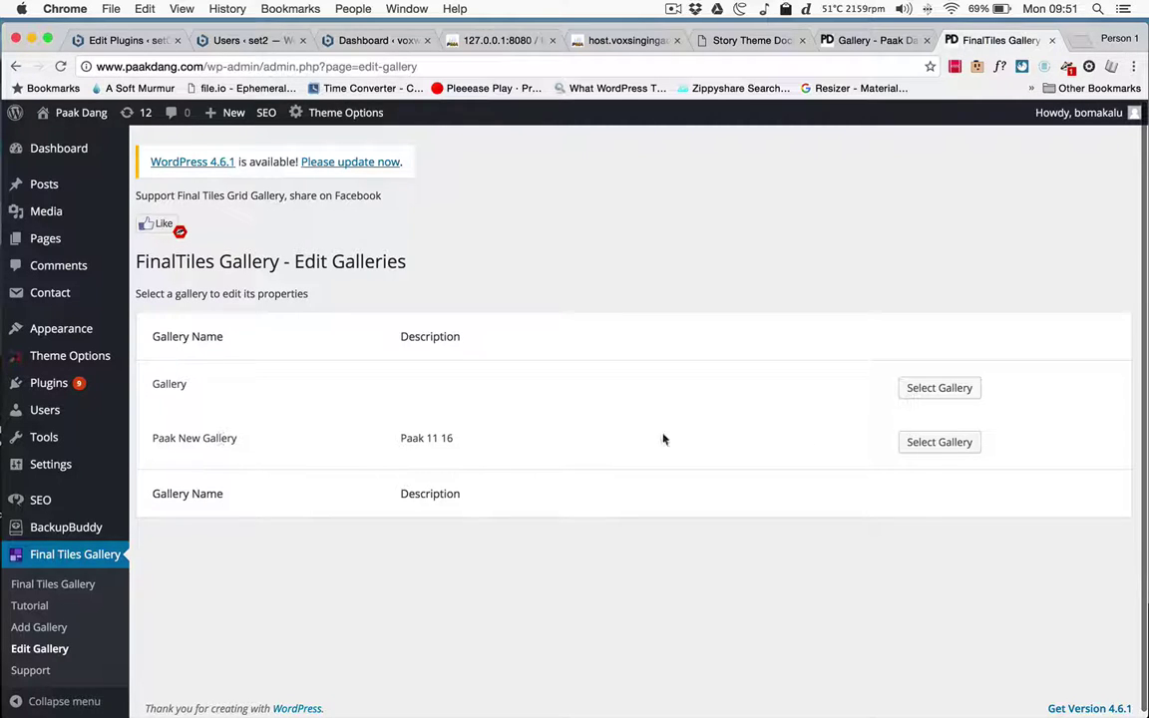
Open Paak New Gallery for editing
left_click(939, 443)
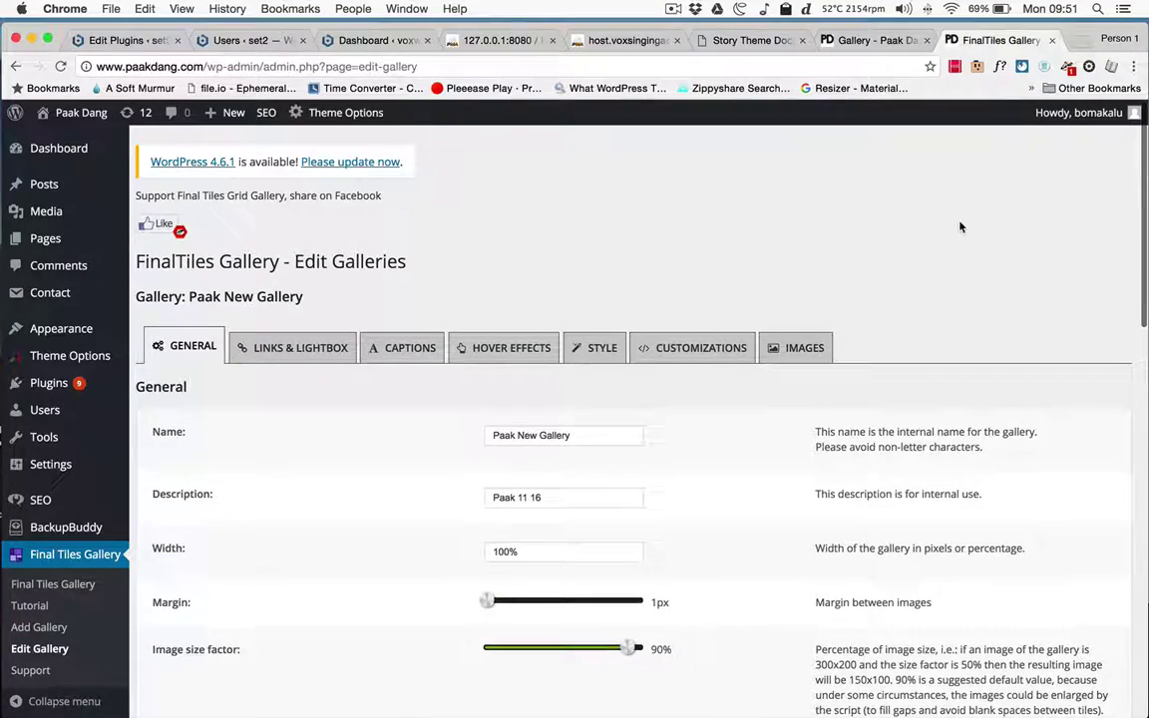
scroll(960, 227, "down", 3)
scroll(960, 228, "down", 3)
scroll(959, 227, "up", 5)
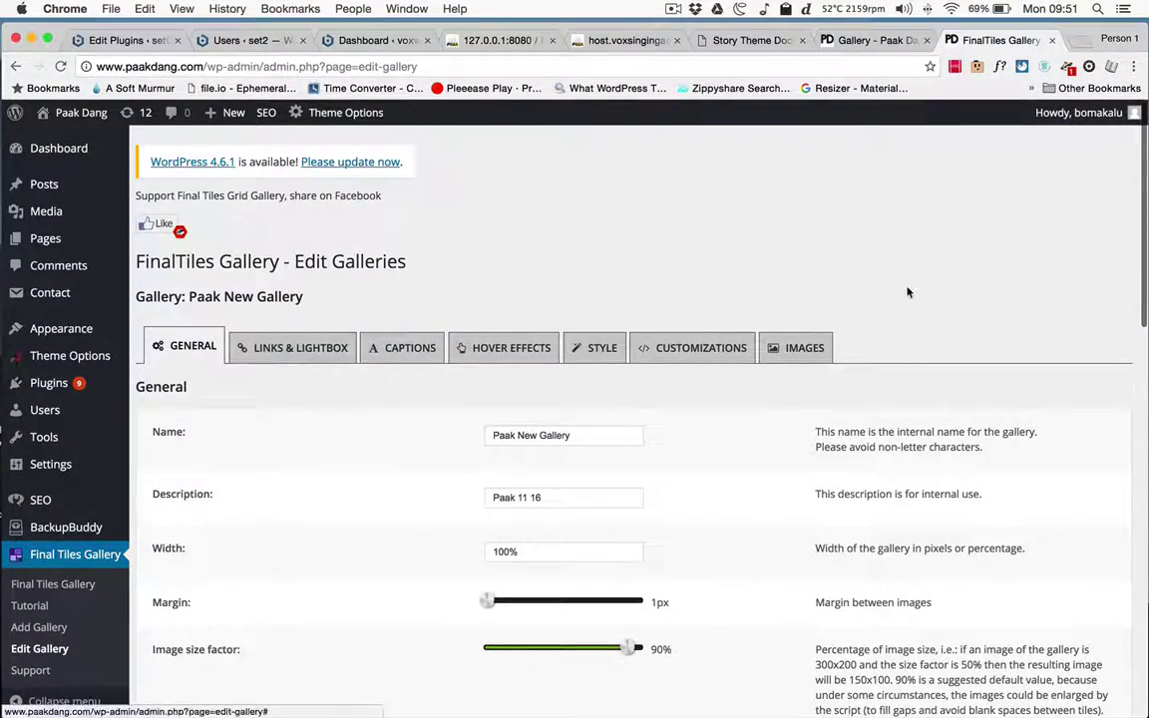
Show Paak New Gallery's images and scroll through the thumbnail grid with sizes
left_click(802, 351)
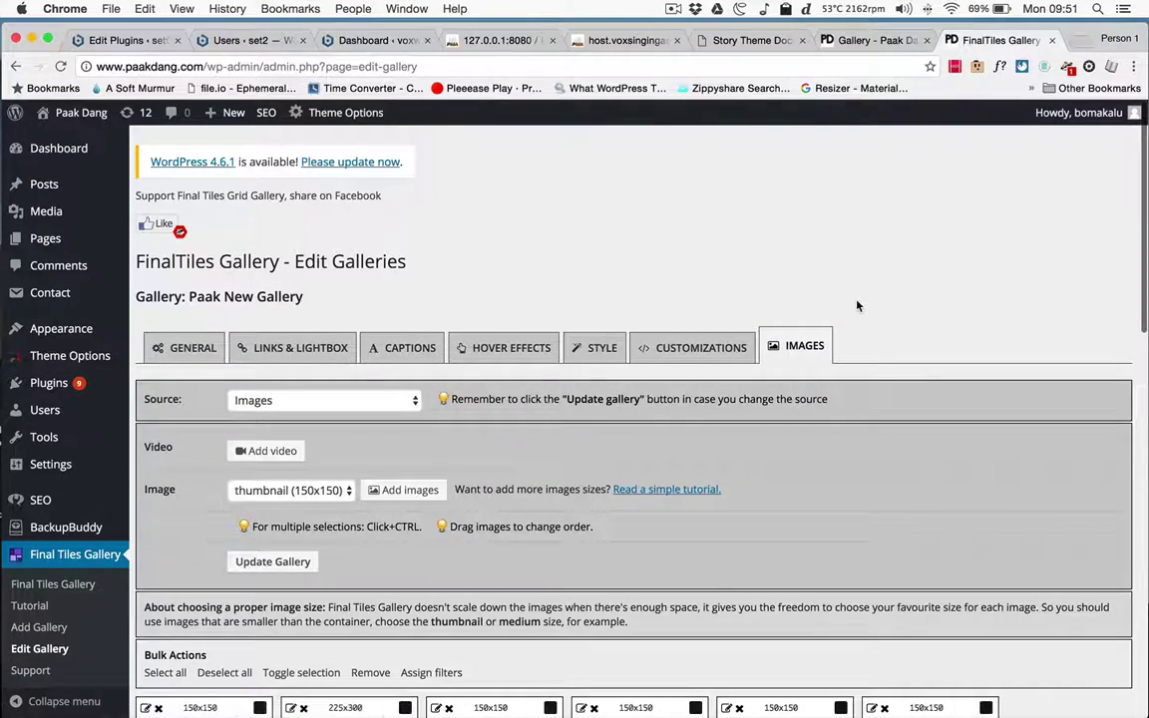
scroll(875, 283, "down", 5)
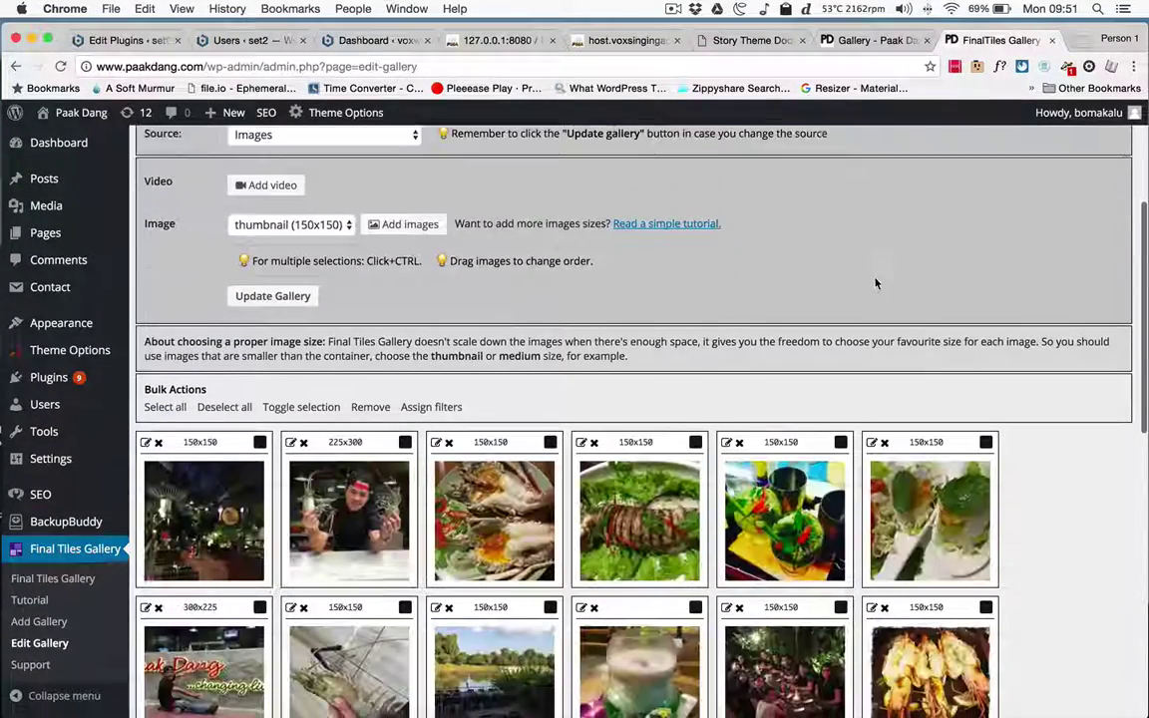
scroll(1037, 390, "down", 8)
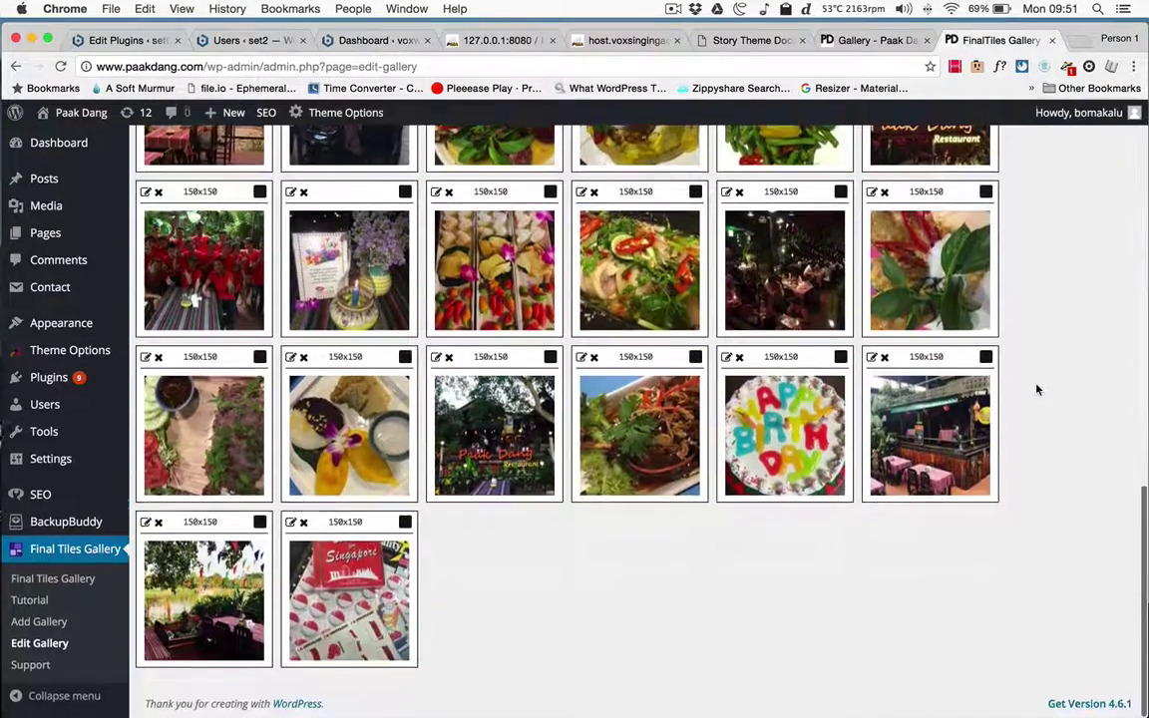
scroll(1038, 390, "up", 12)
scroll(1037, 390, "down", 5)
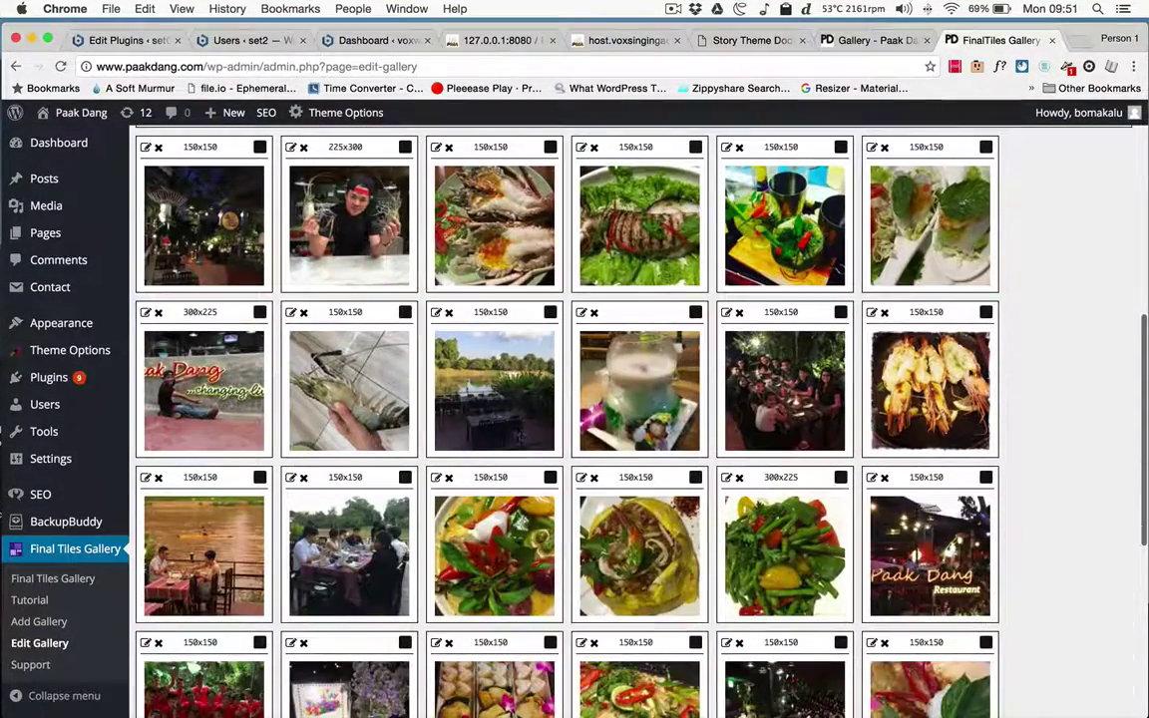
scroll(503, 238, "up", 1)
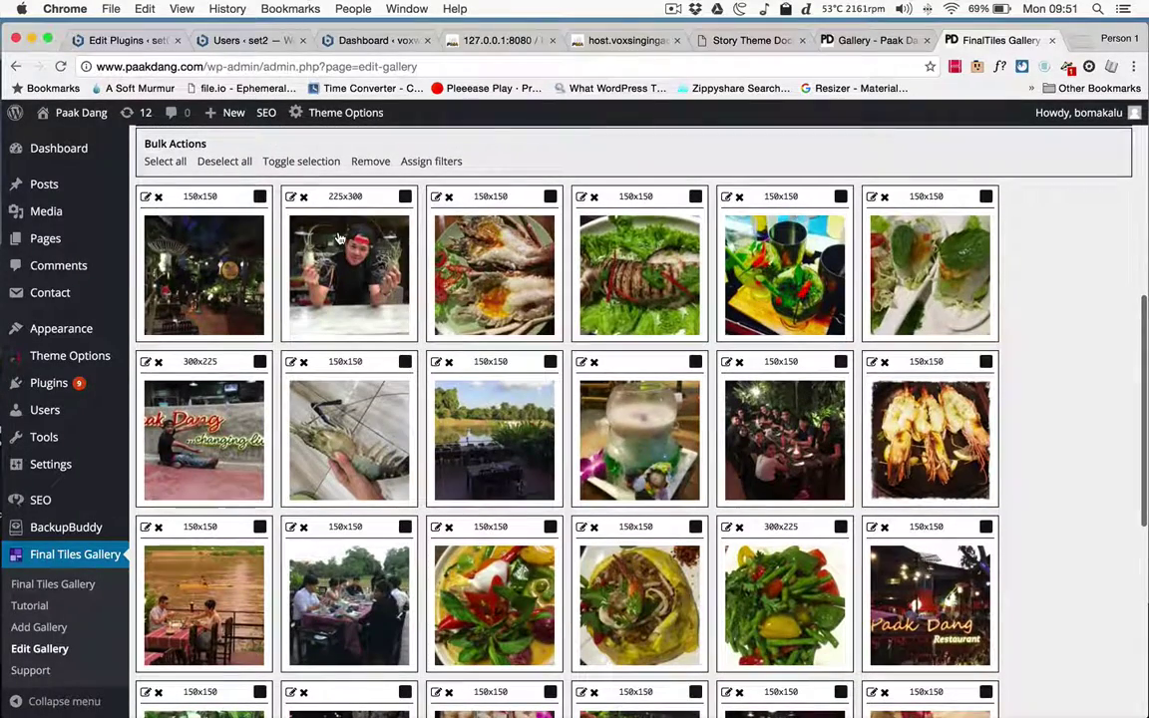
left_click(868, 40)
scroll(476, 603, "down", 5)
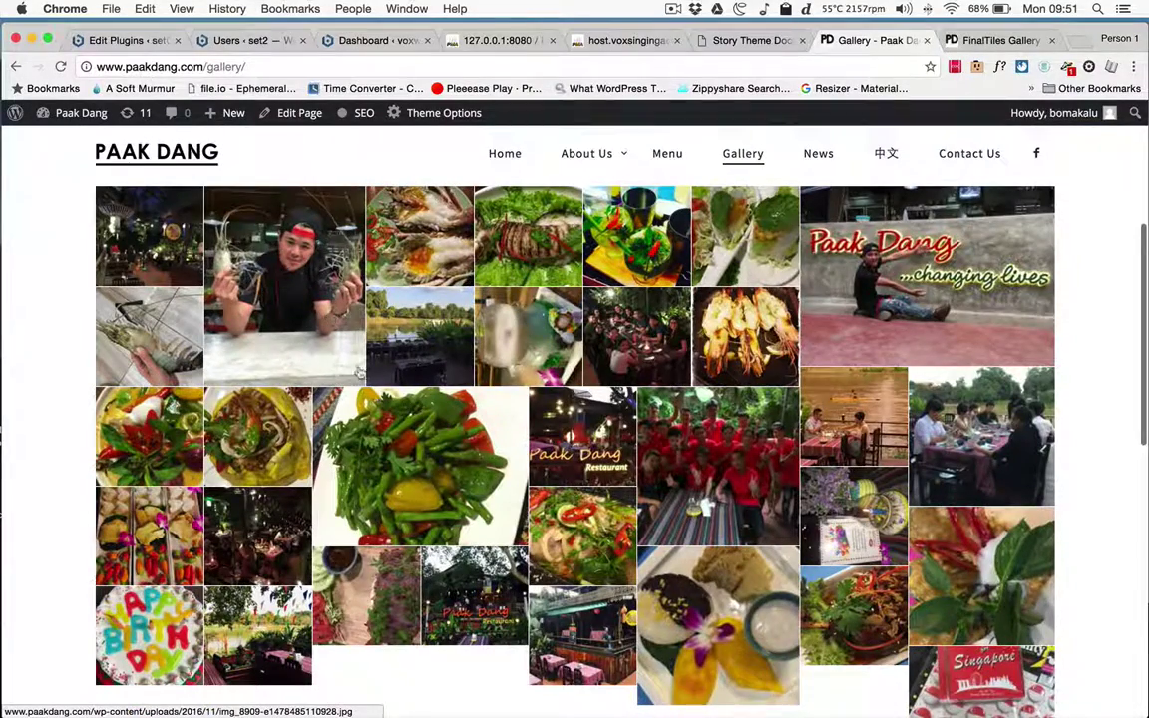
scroll(698, 299, "up", 5)
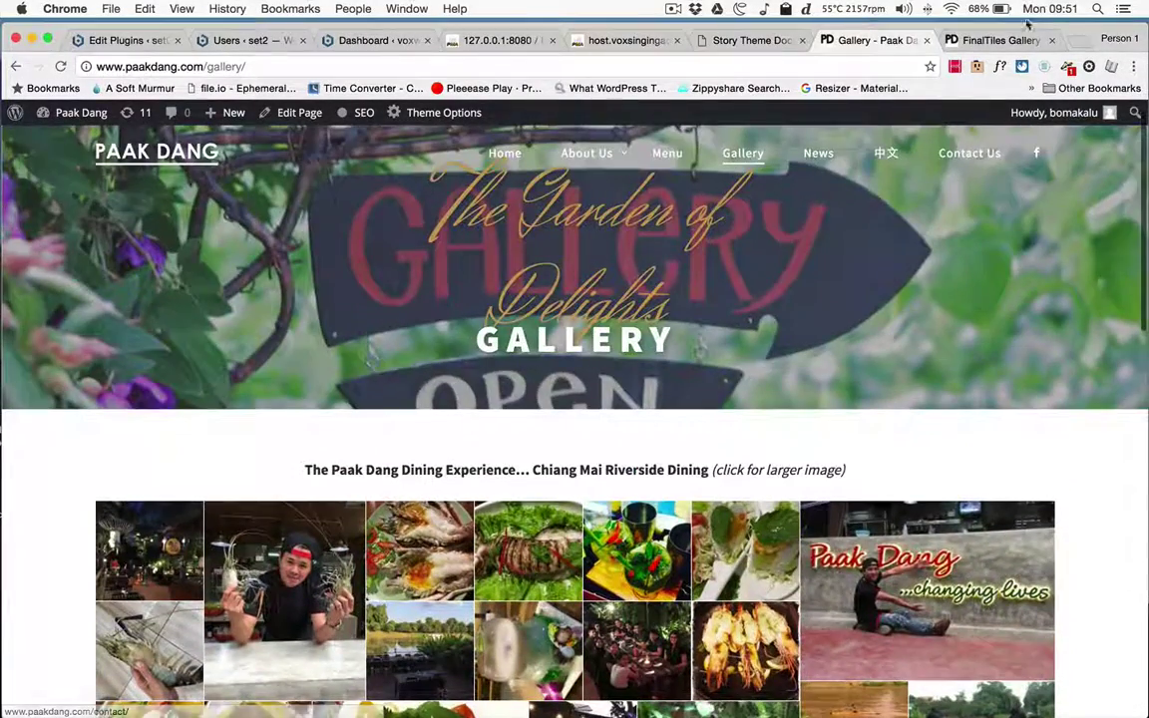
left_click(1008, 40)
scroll(396, 599, "down", 2)
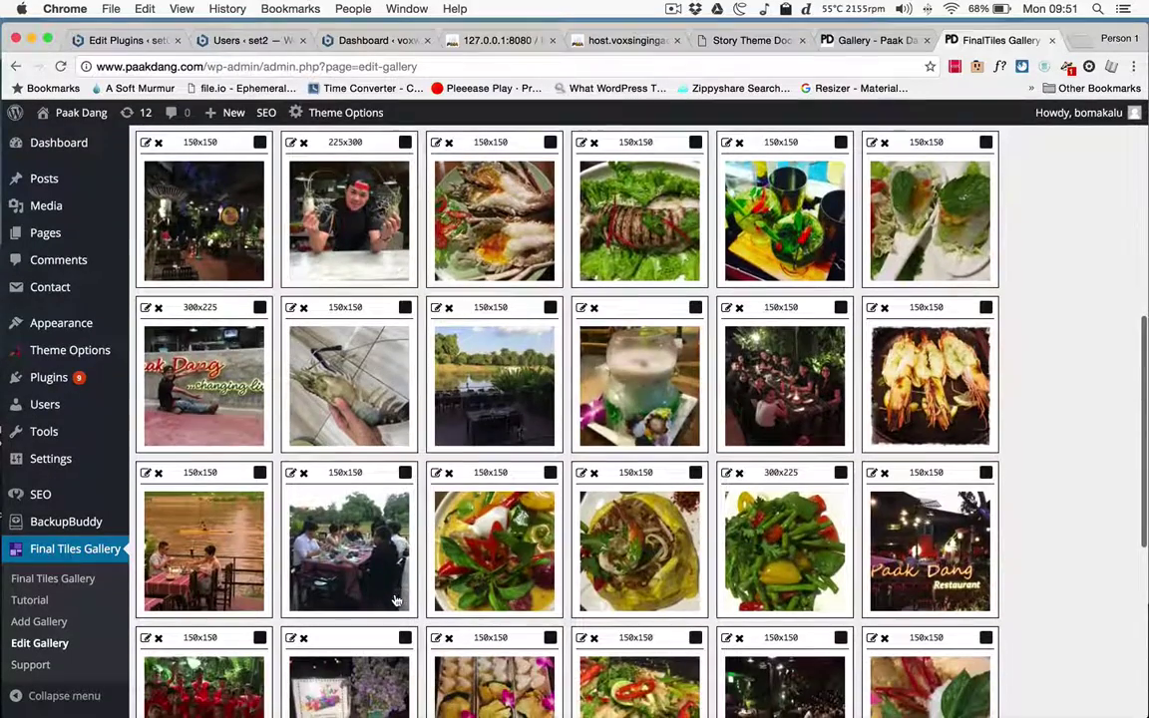
Change the Paak Dang changing-lives photo's size from 300x225 to 900x675 and save
left_click(146, 312)
left_click(384, 506)
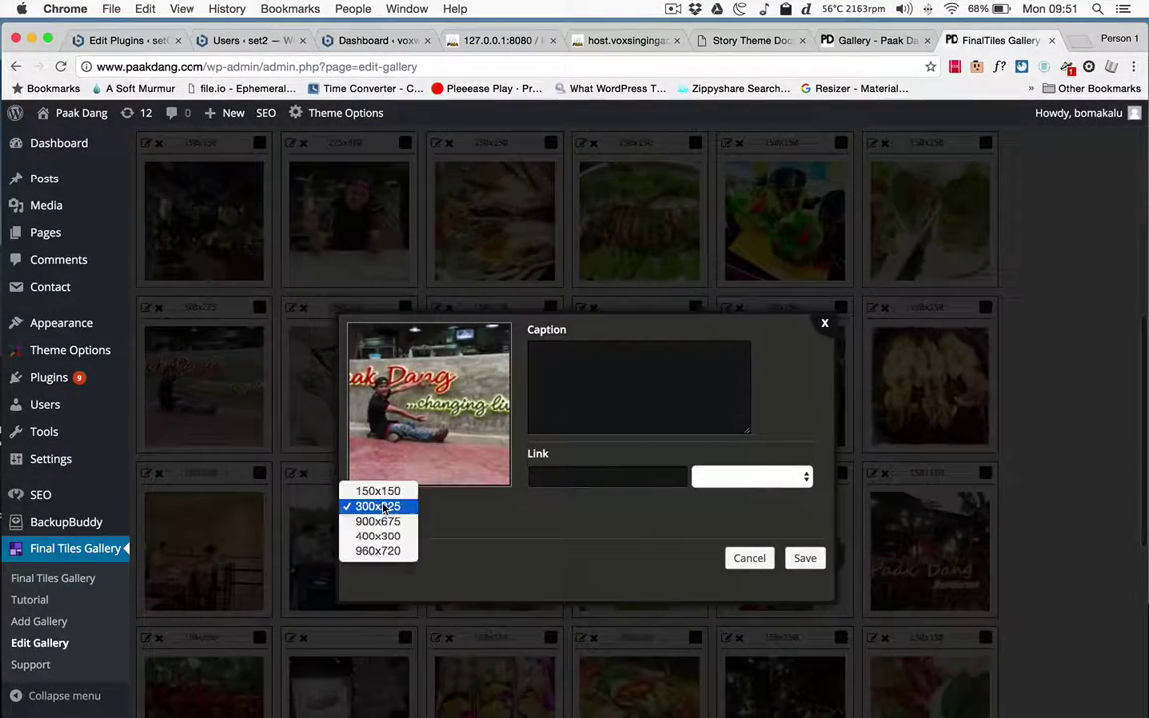
left_click(379, 521)
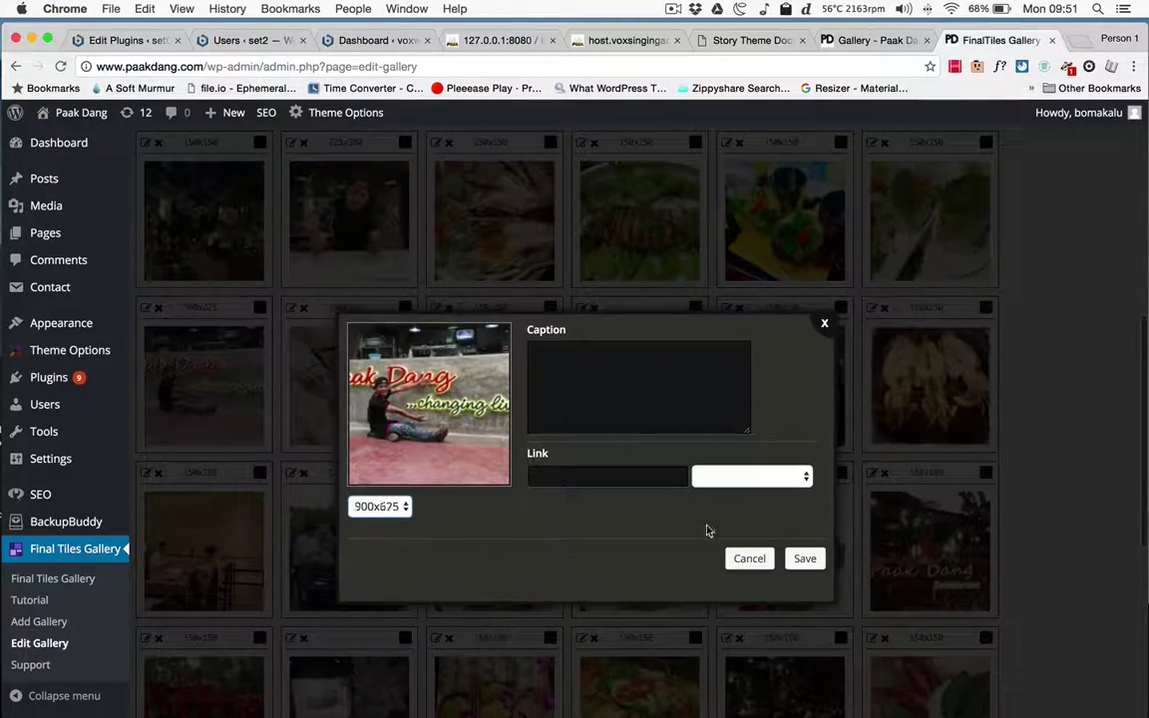
left_click(807, 560)
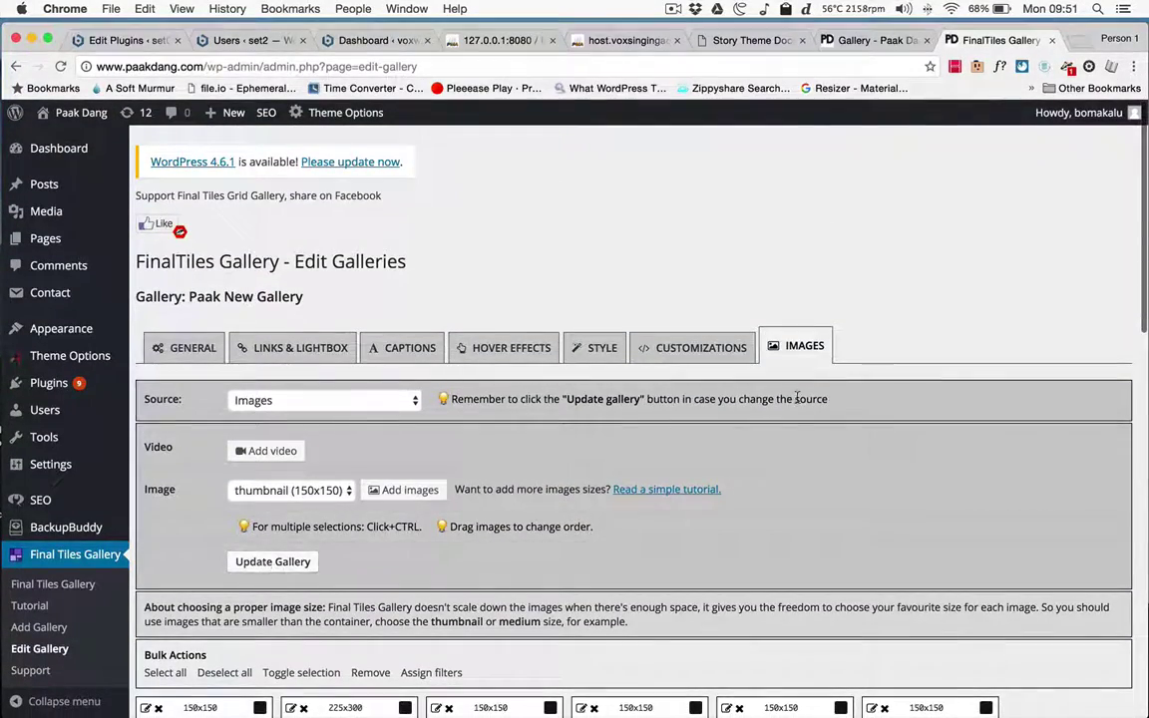
Reload the public Paak Dang gallery page to check the resized photo
left_click(860, 41)
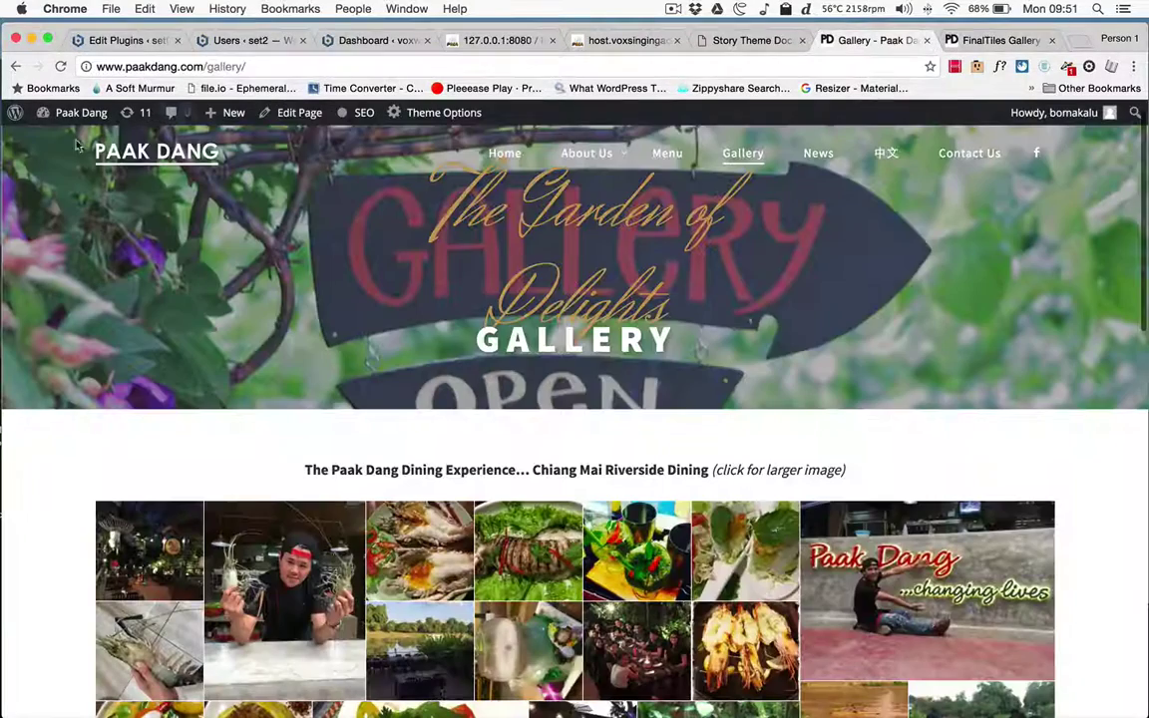
left_click(60, 66)
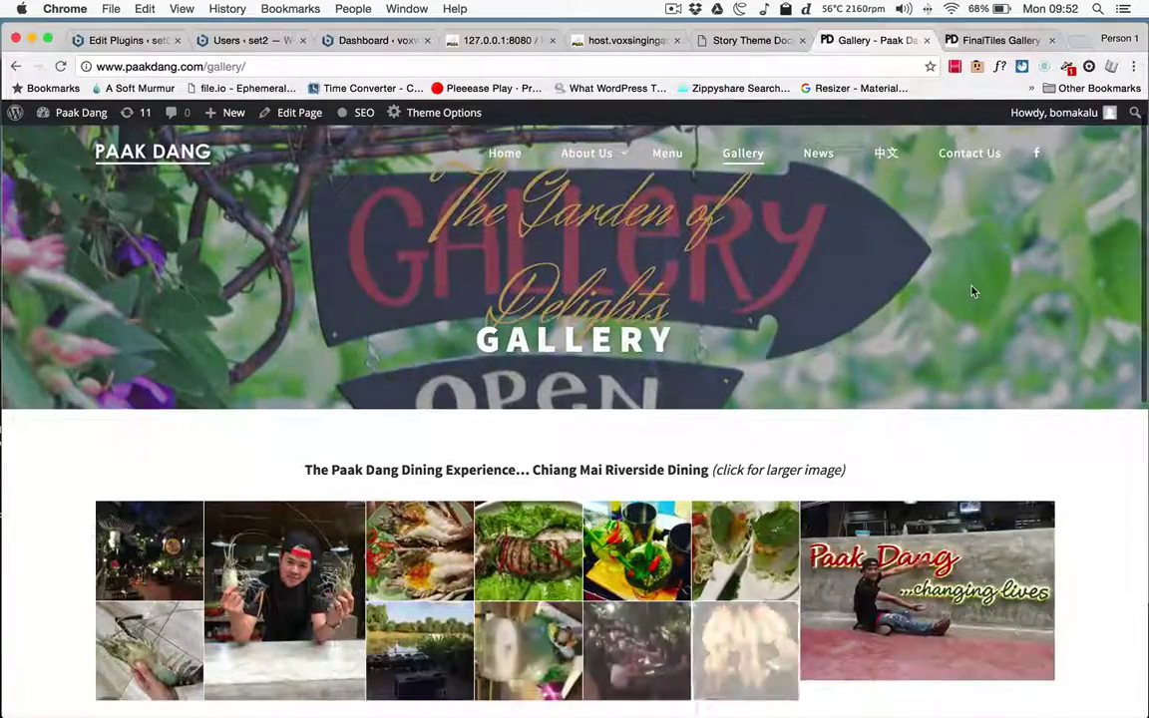
scroll(973, 292, "down", 3)
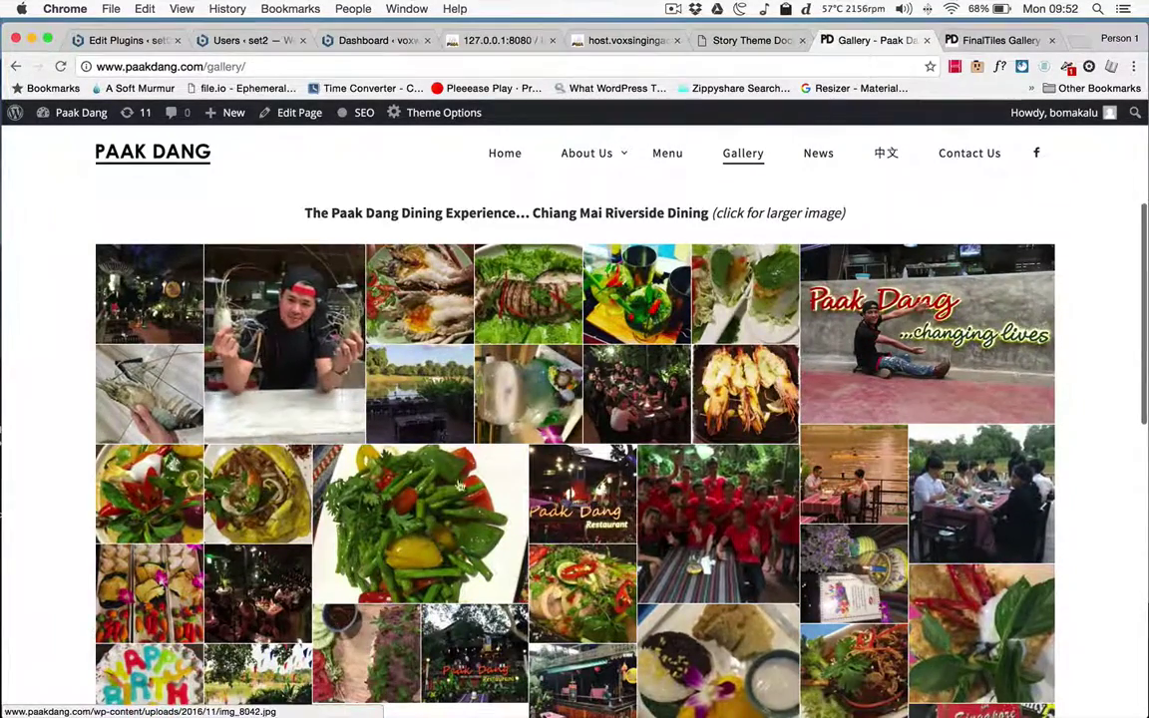
scroll(478, 486, "down", 2)
scroll(479, 486, "up", 6)
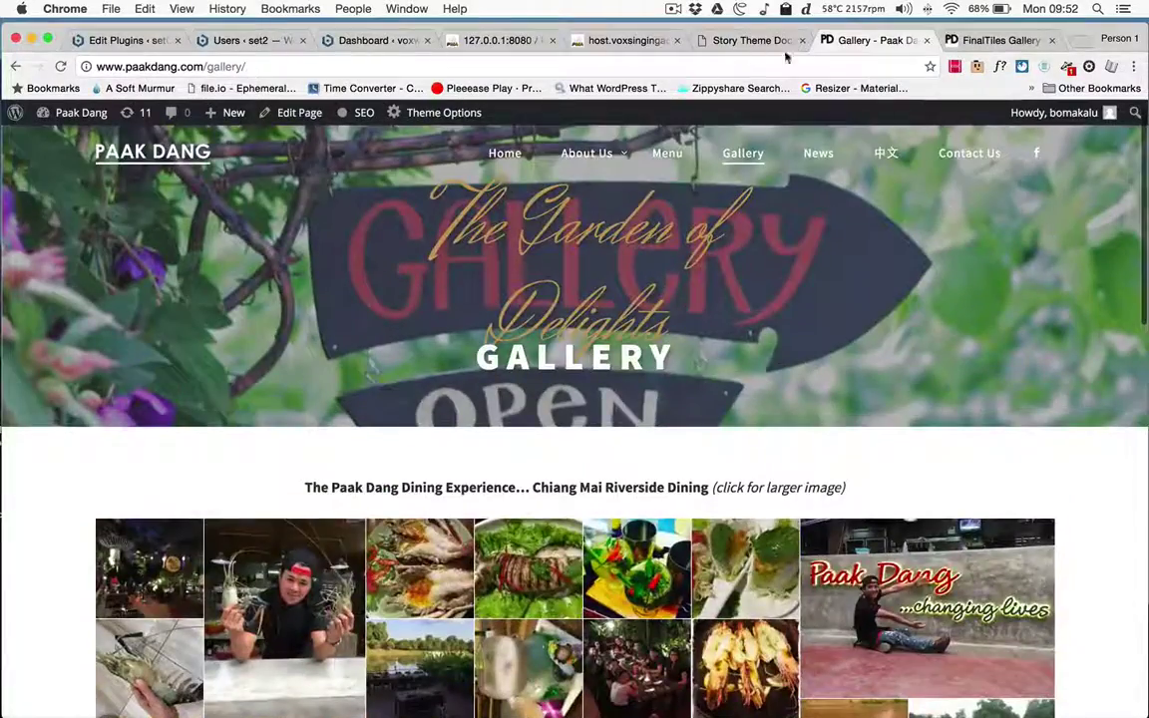
Back in the gallery editor, pick the couple photo shoes.jpg from the Media Library
left_click(993, 40)
scroll(516, 506, "down", 5)
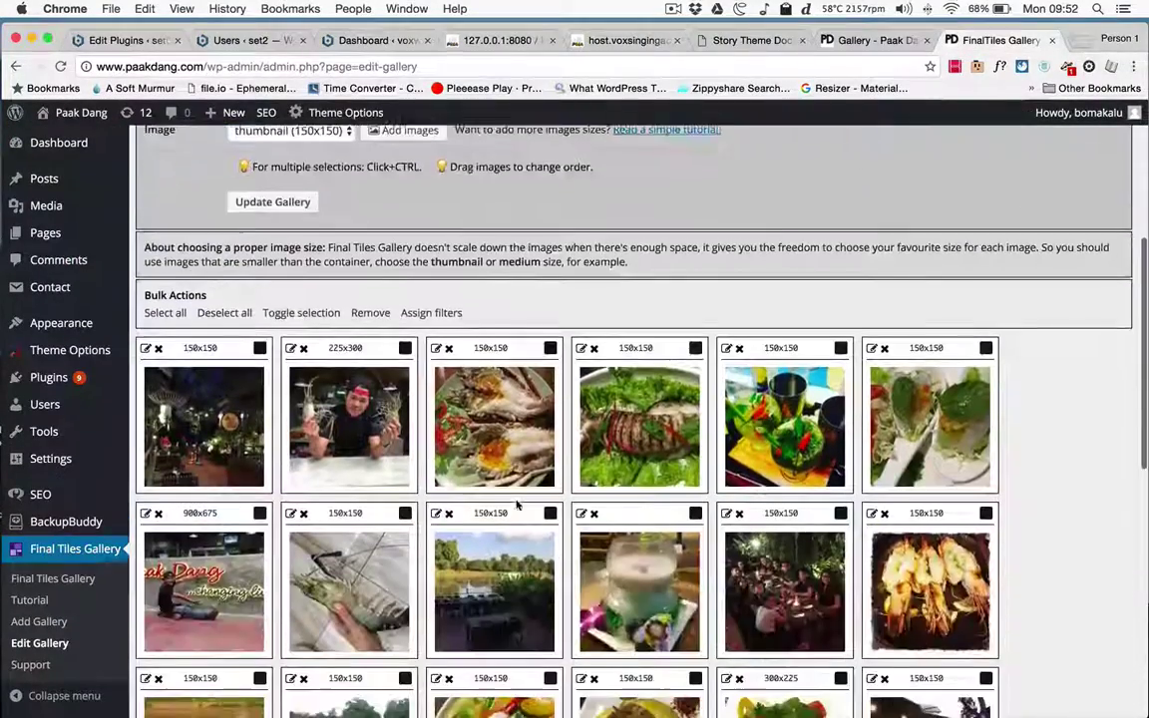
scroll(516, 505, "down", 5)
scroll(517, 506, "up", 10)
scroll(517, 506, "down", 1)
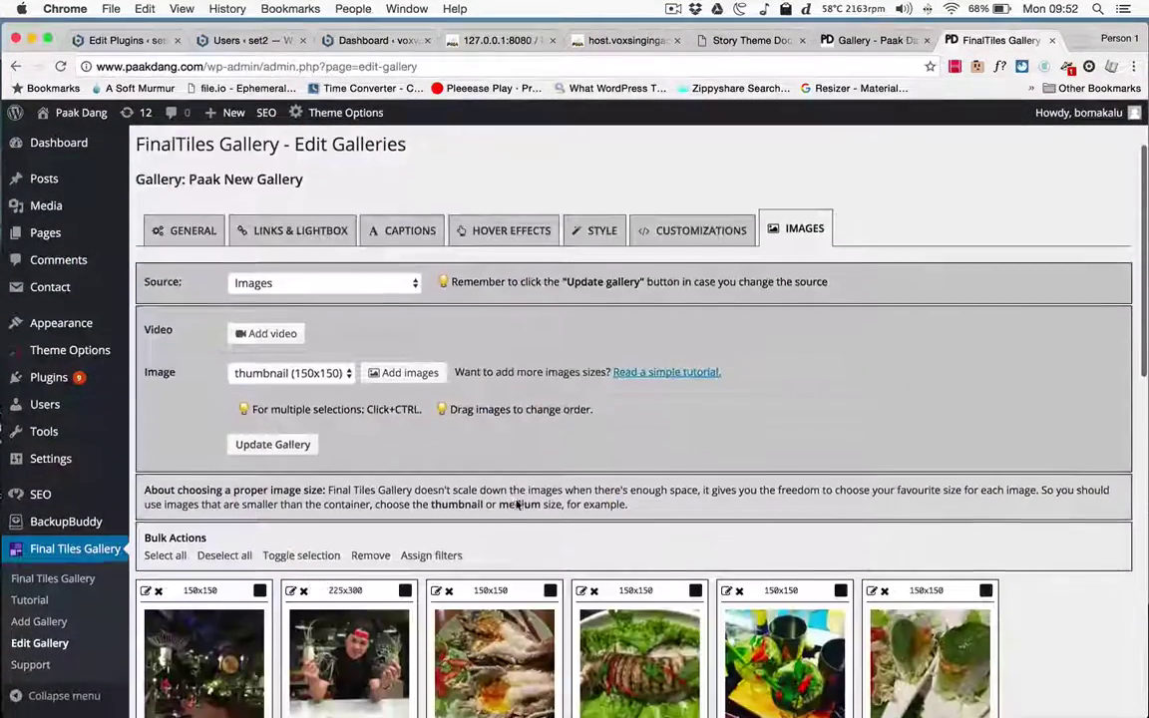
scroll(516, 506, "down", 5)
scroll(459, 539, "up", 5)
scroll(439, 519, "down", 2)
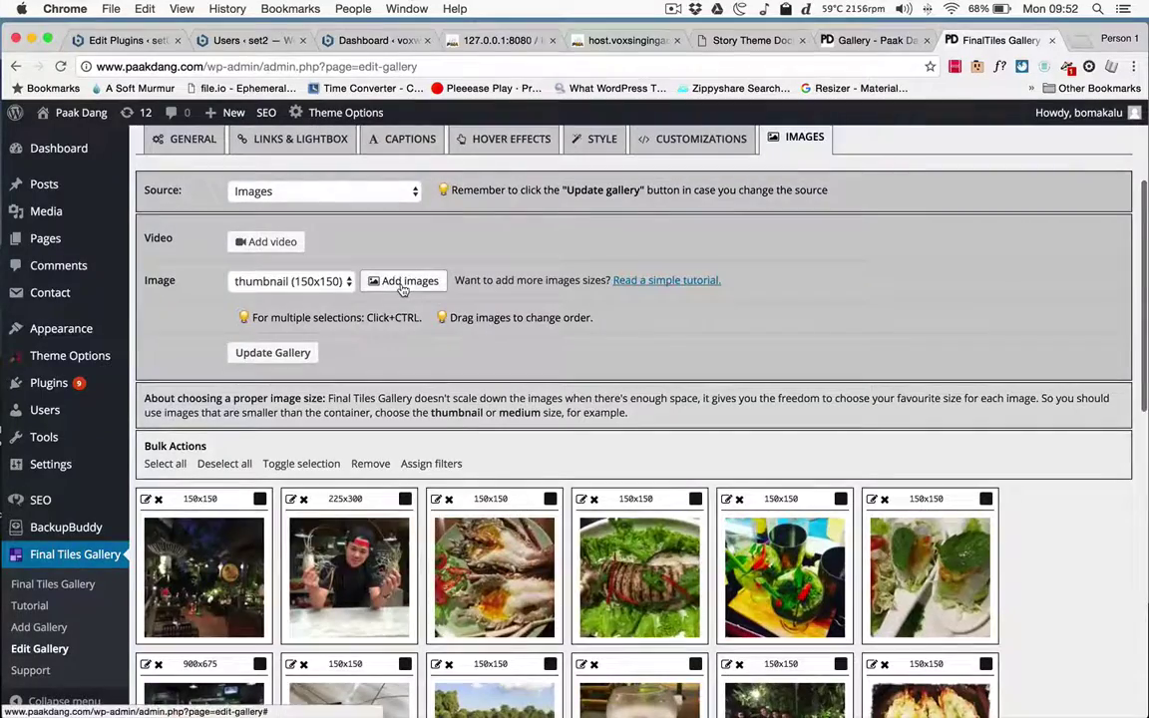
left_click(403, 285)
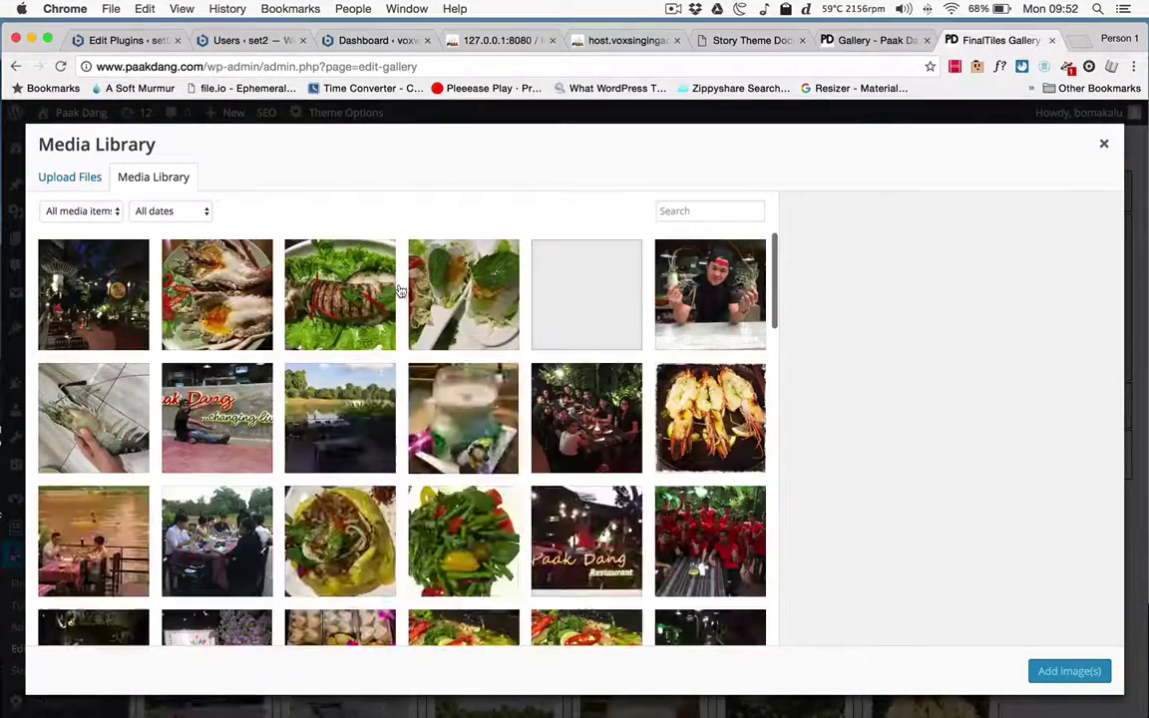
scroll(350, 299, "down", 15)
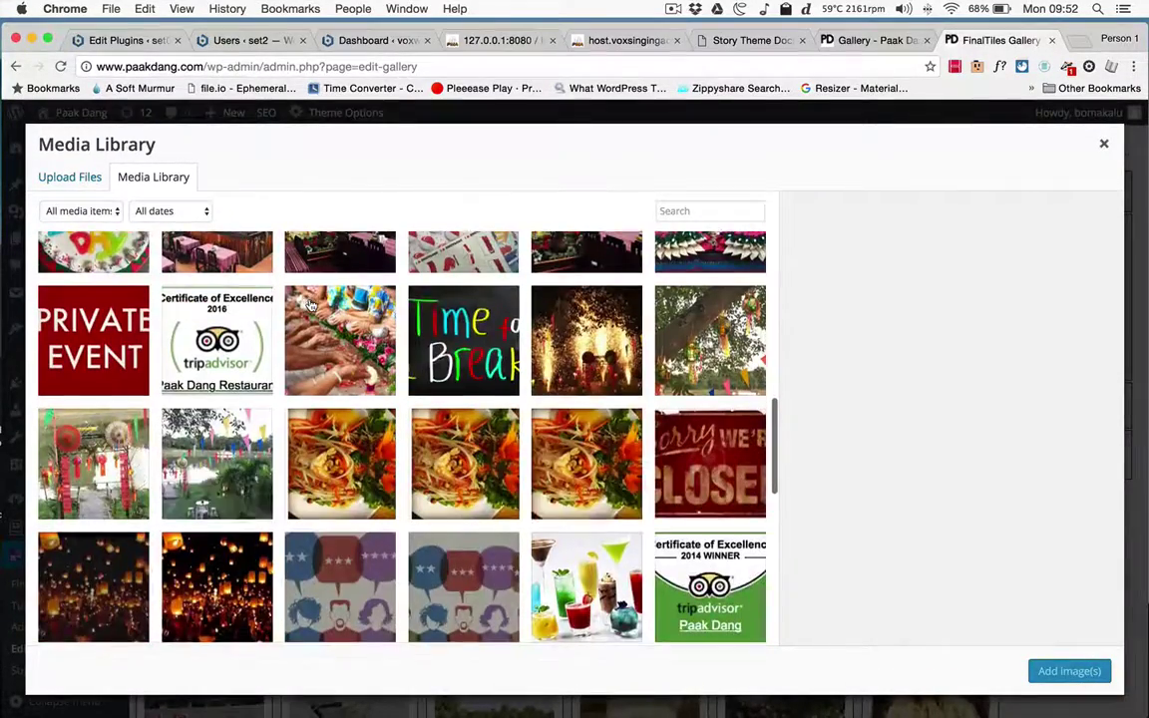
scroll(310, 304, "down", 4)
left_click(624, 486)
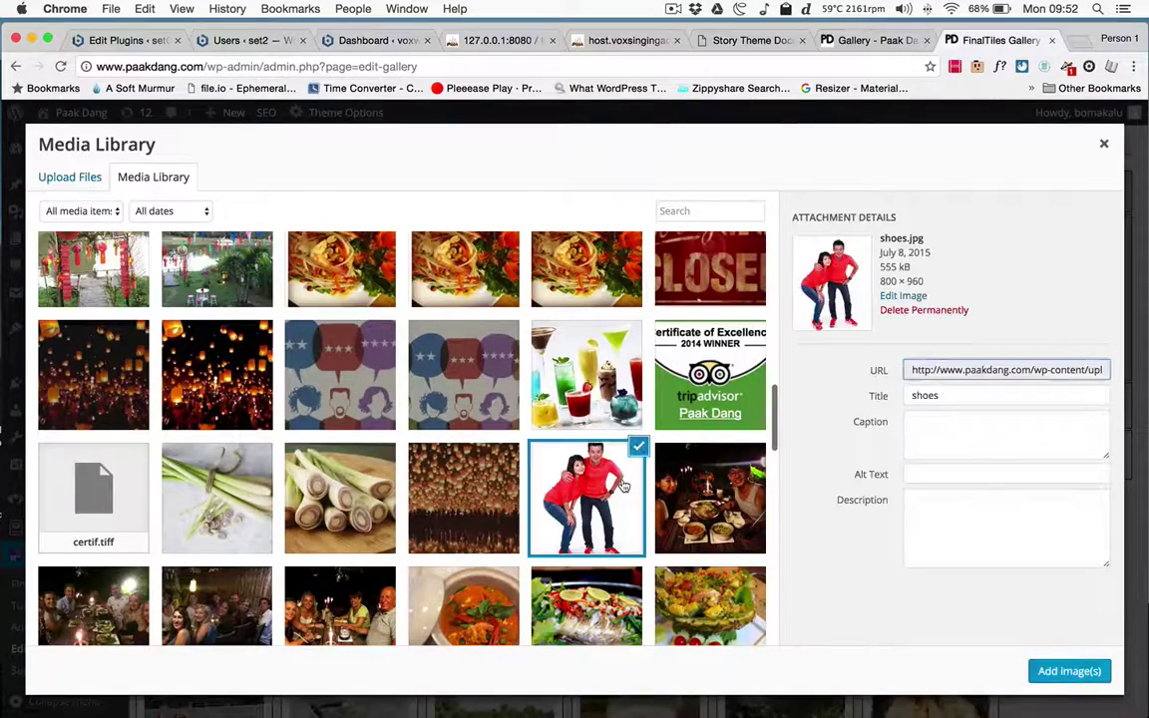
Add shoes.jpg to the gallery and drag it from the last row up beside the salad tile
left_click(1073, 670)
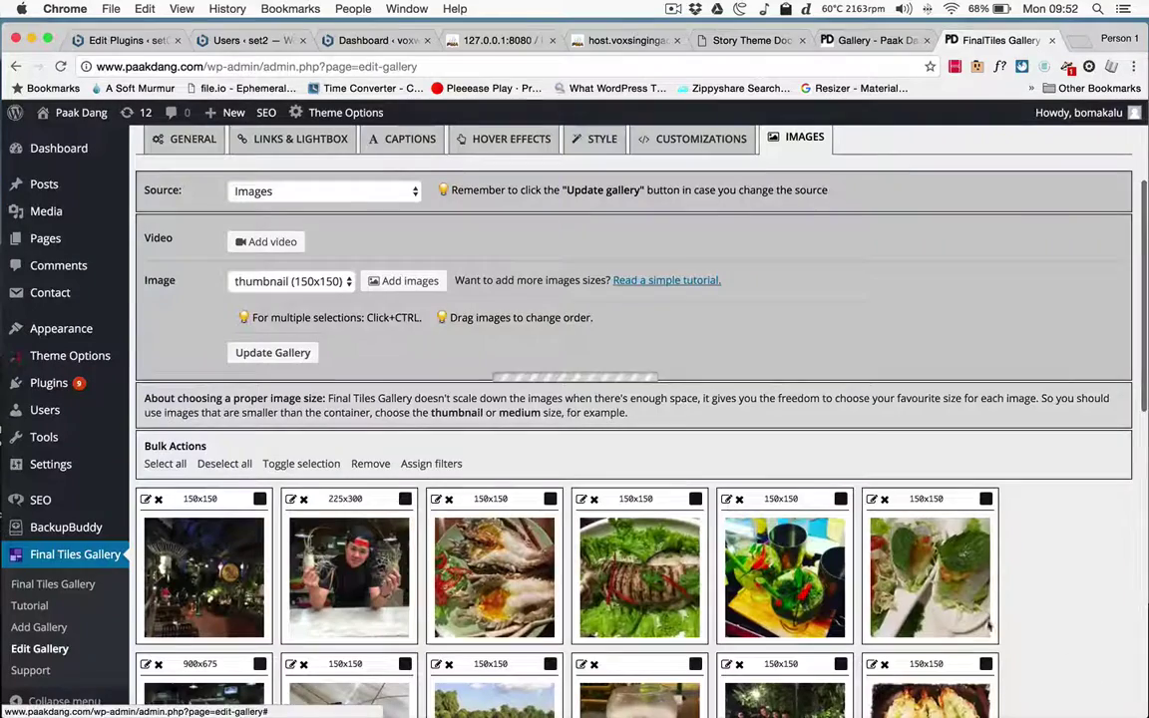
scroll(729, 454, "down", 10)
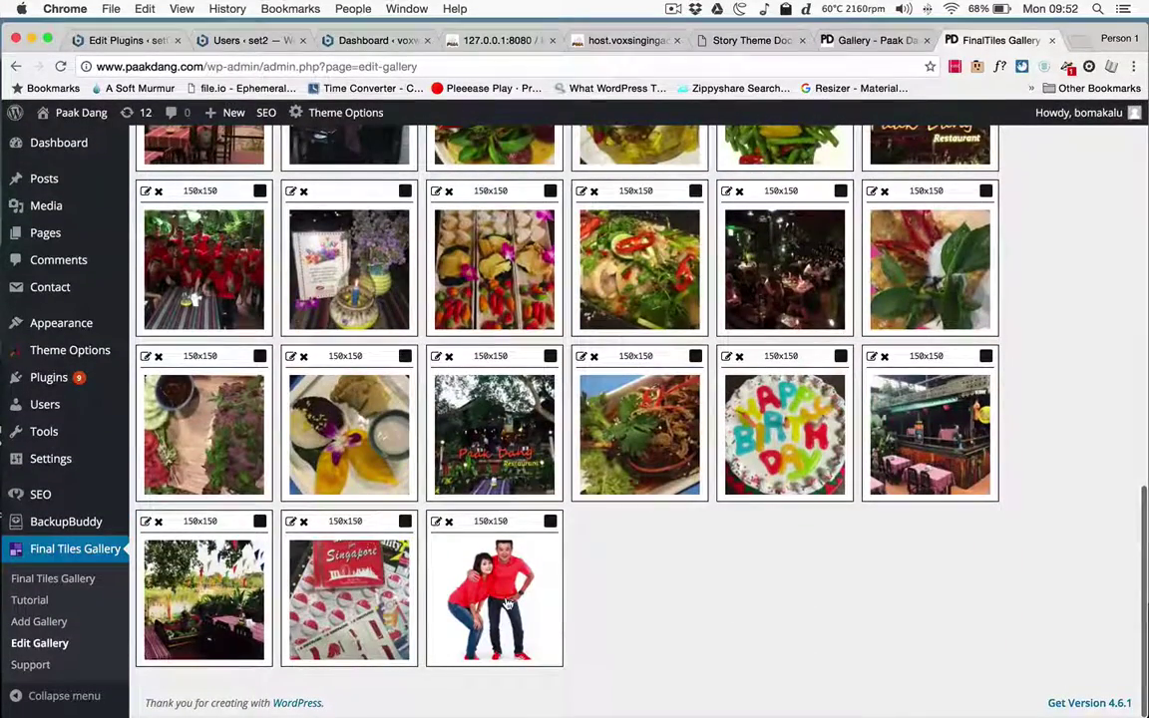
left_click_drag(507, 605, 712, 273)
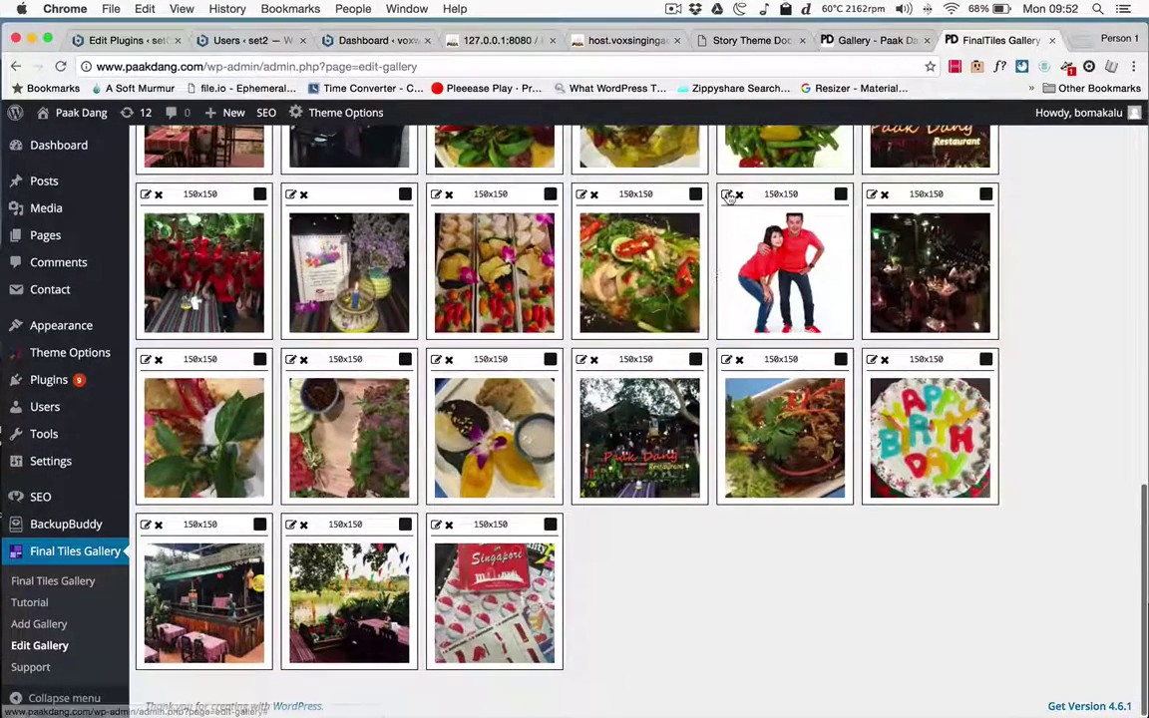
Set the couple photo's tile size to 250x300 and save it
left_click(727, 194)
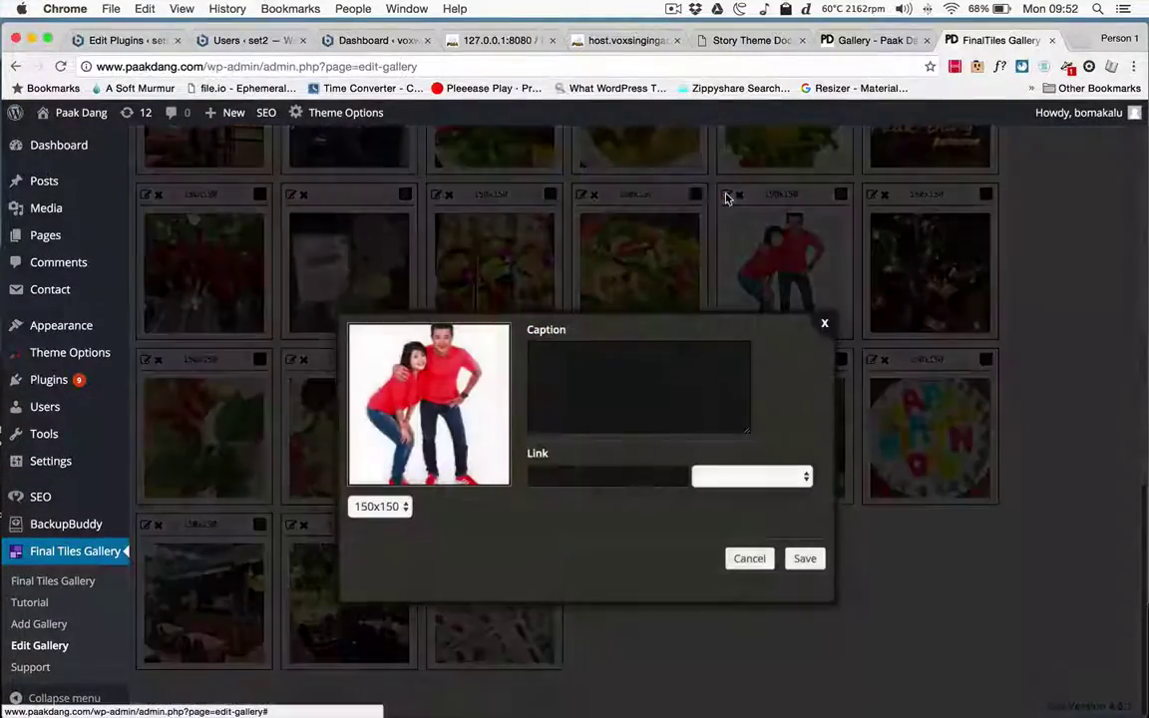
left_click(380, 506)
left_click(385, 509)
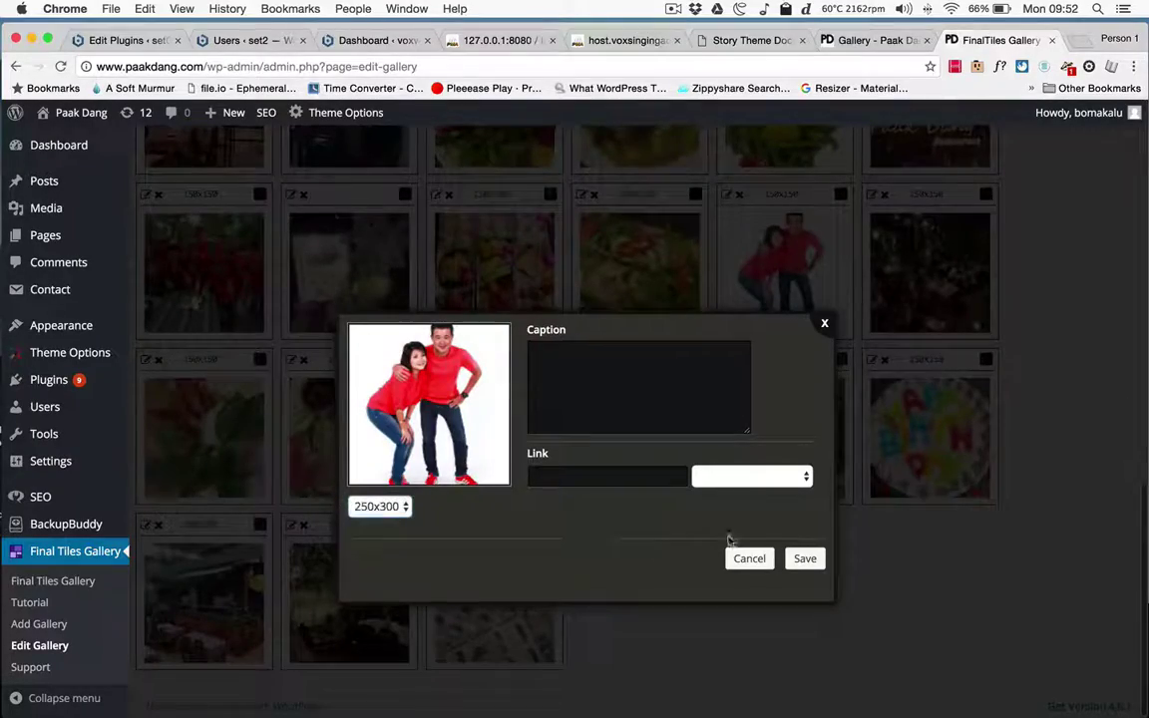
left_click(803, 559)
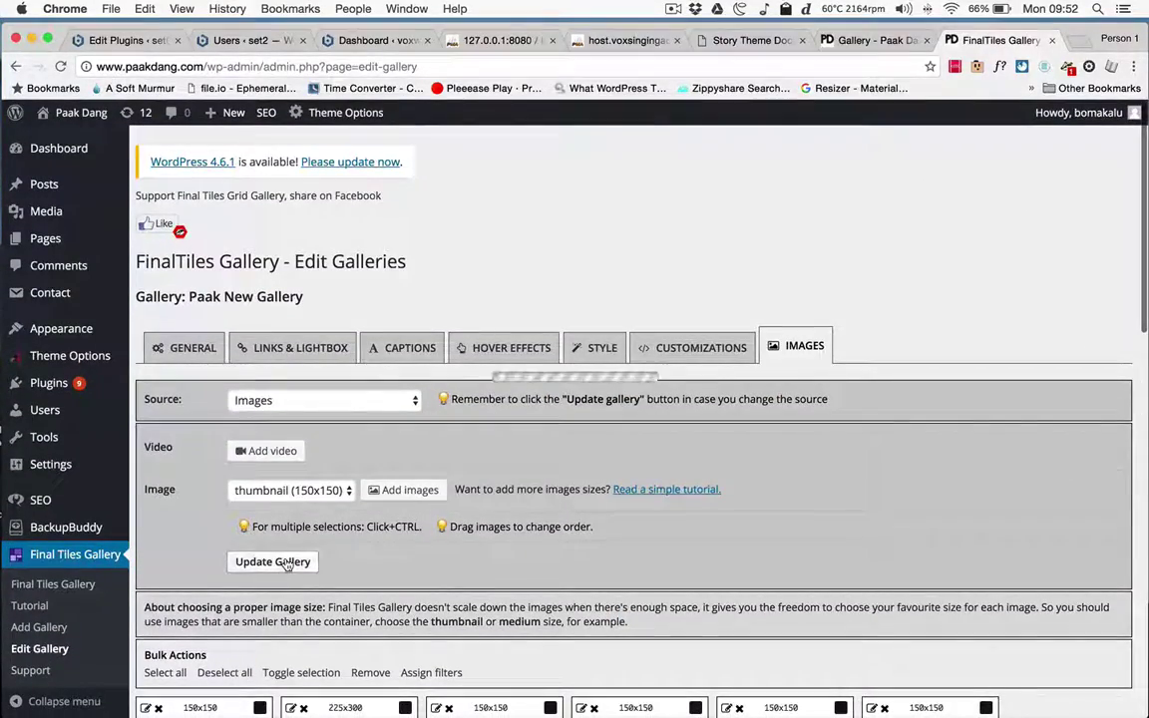
Reload the public Paak Dang Gallery page and review the enlarged couple photo at different window widths
left_click(846, 40)
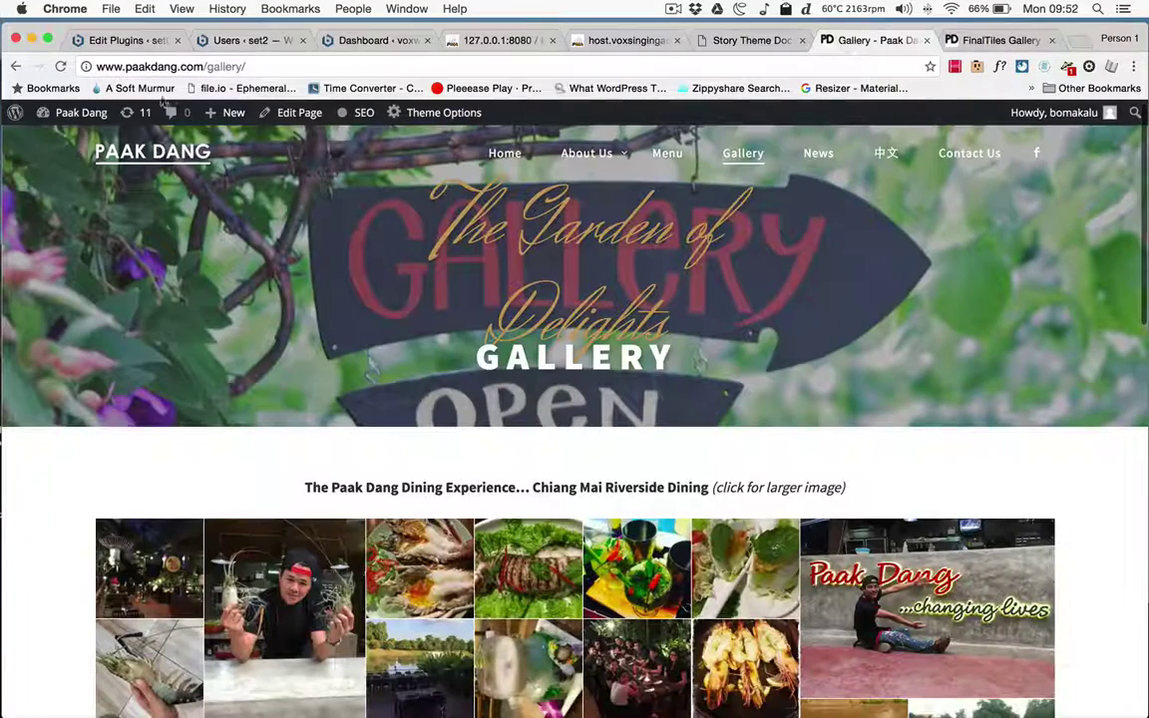
left_click(58, 66)
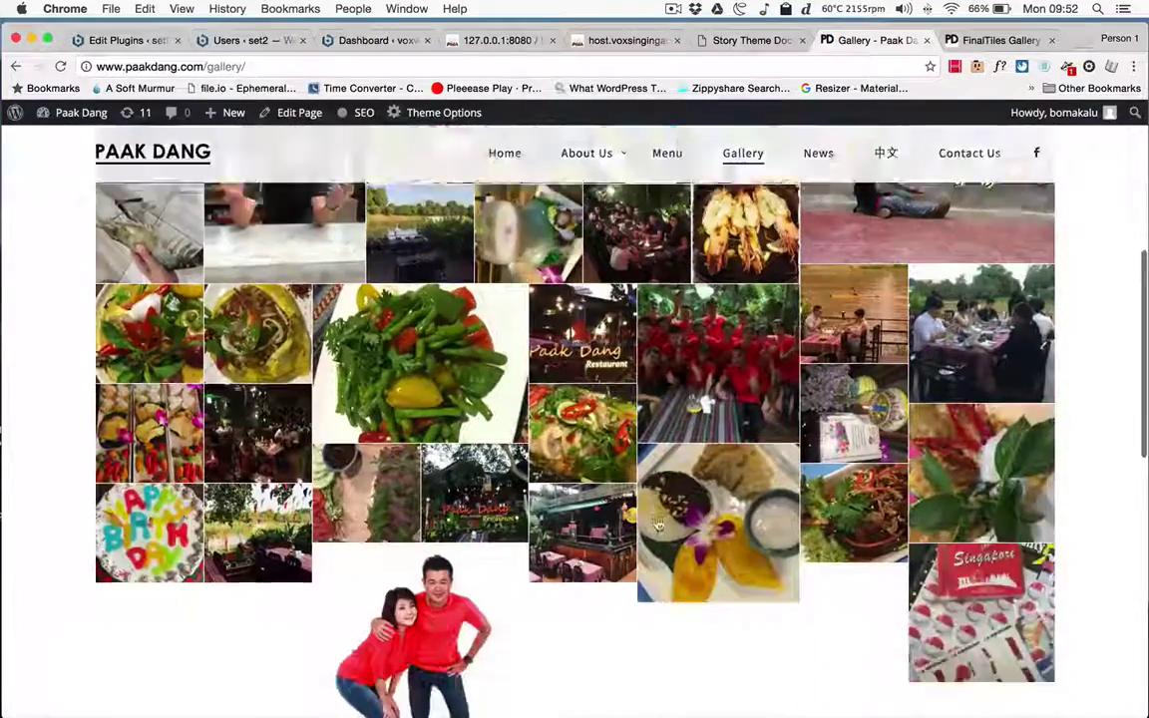
scroll(657, 523, "down", 2)
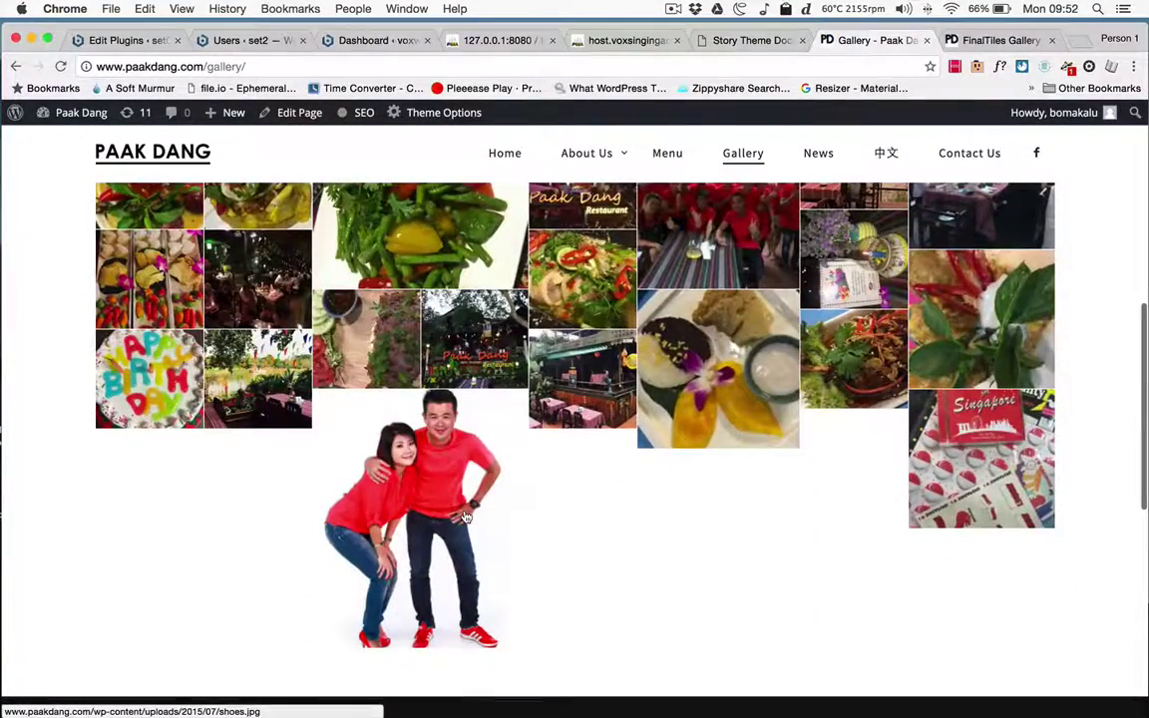
scroll(466, 516, "up", 10)
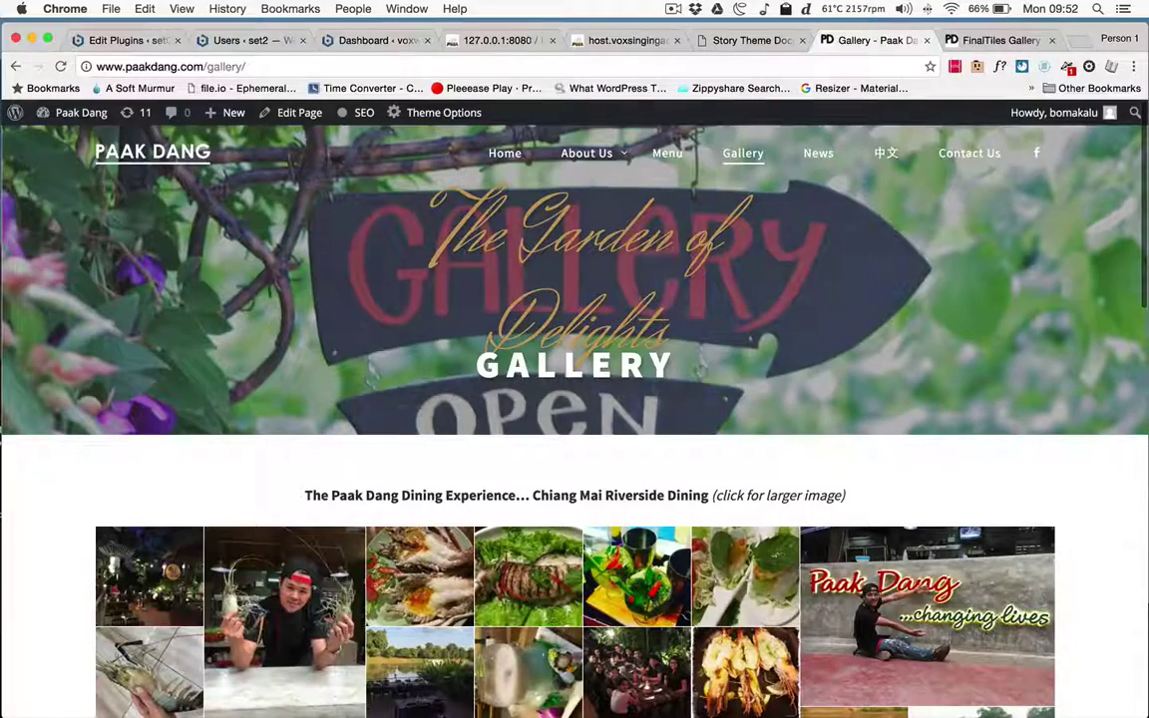
mouse_move(1144, 286)
left_mouse_down()
mouse_move(893, 316)
mouse_move(878, 299)
mouse_move(726, 320)
mouse_move(705, 339)
mouse_move(555, 349)
mouse_move(1137, 299)
mouse_move(1142, 289)
left_mouse_up()
scroll(793, 348, "down", 10)
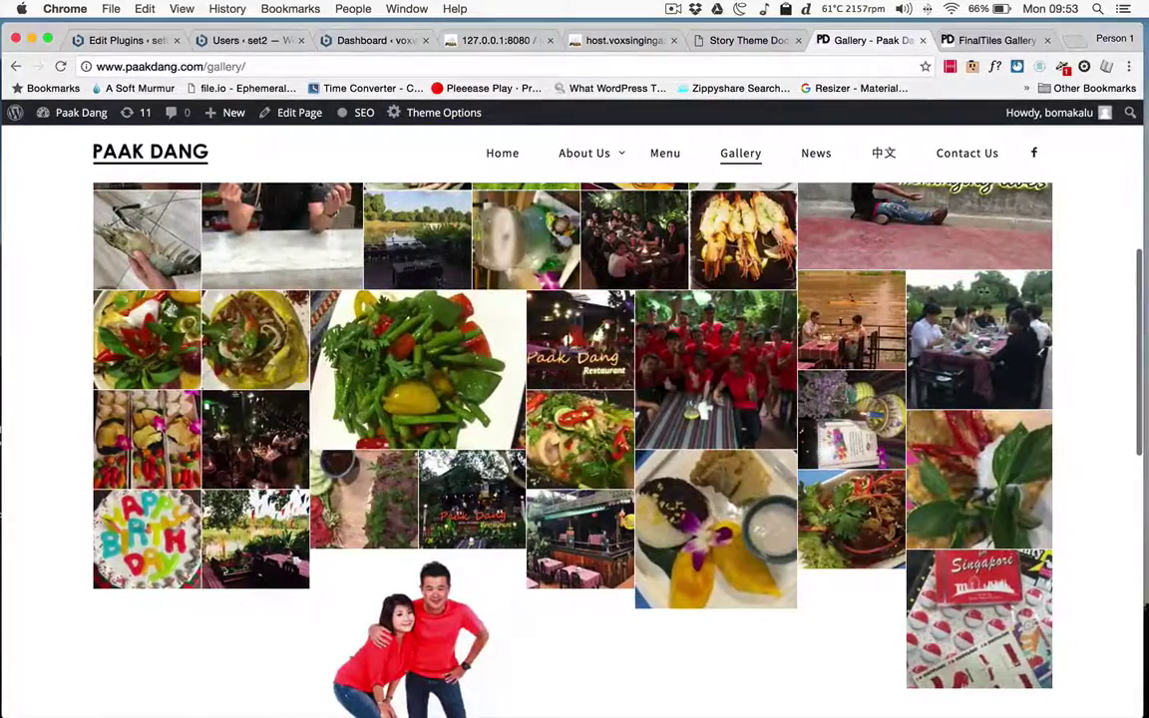
scroll(798, 277, "up", 10)
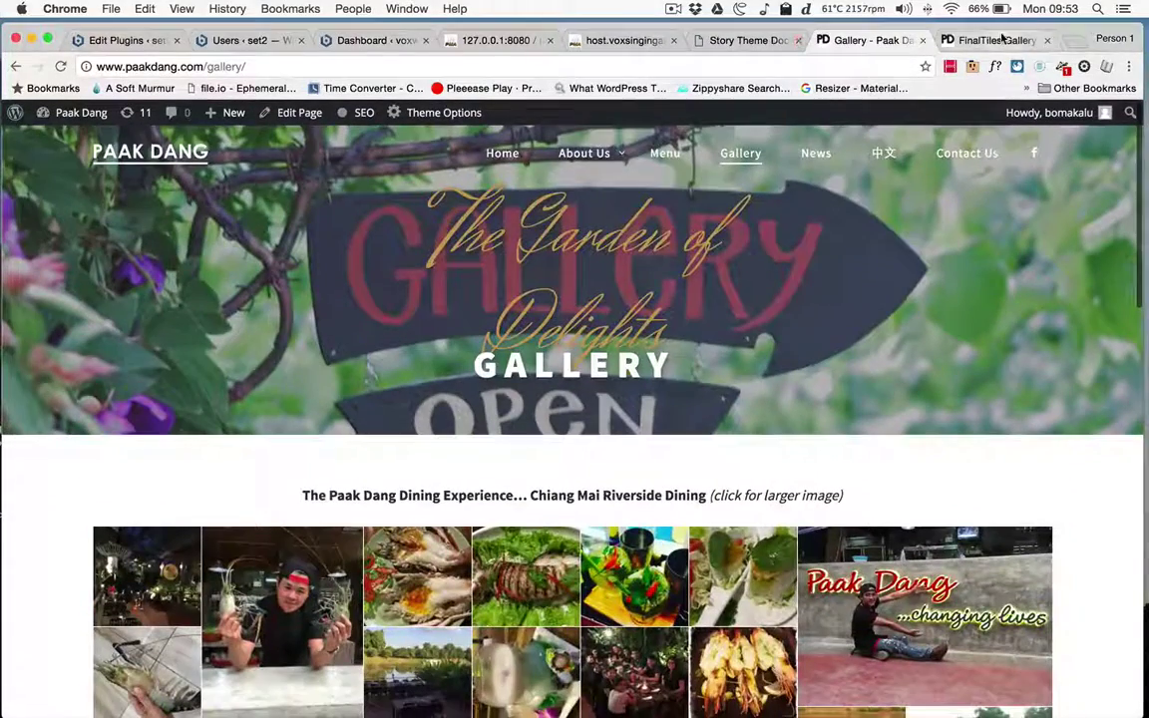
Back in the gallery editor, drag the couple photo into its row's third slot
left_click(998, 41)
scroll(573, 424, "down", 15)
scroll(574, 424, "up", 4)
scroll(574, 424, "down", 5)
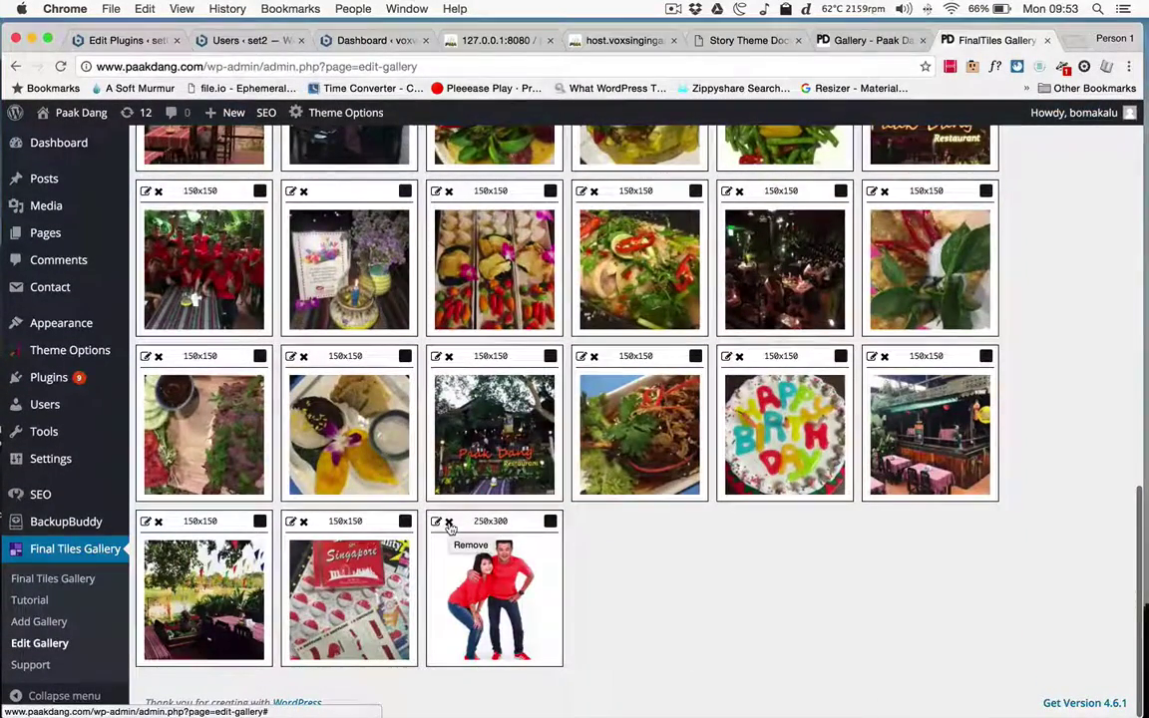
left_click_drag(450, 529, 493, 271)
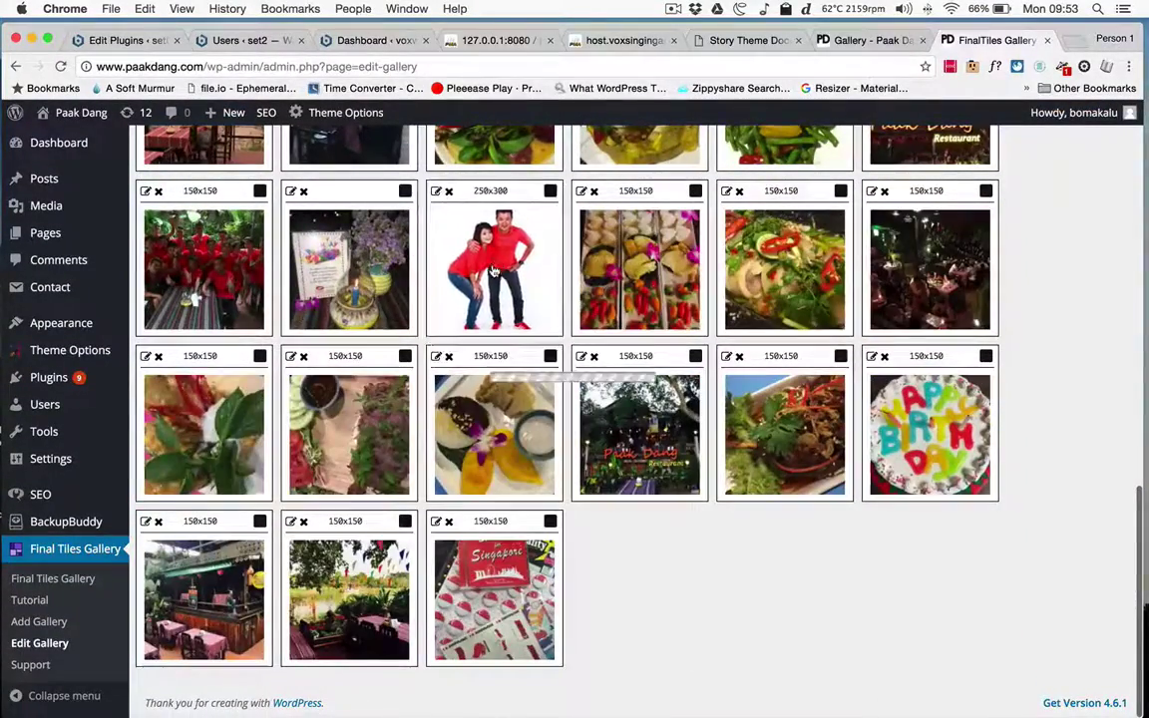
Remove the couple photo from Paak New Gallery
scroll(493, 271, "up", 3)
scroll(492, 270, "up", 5)
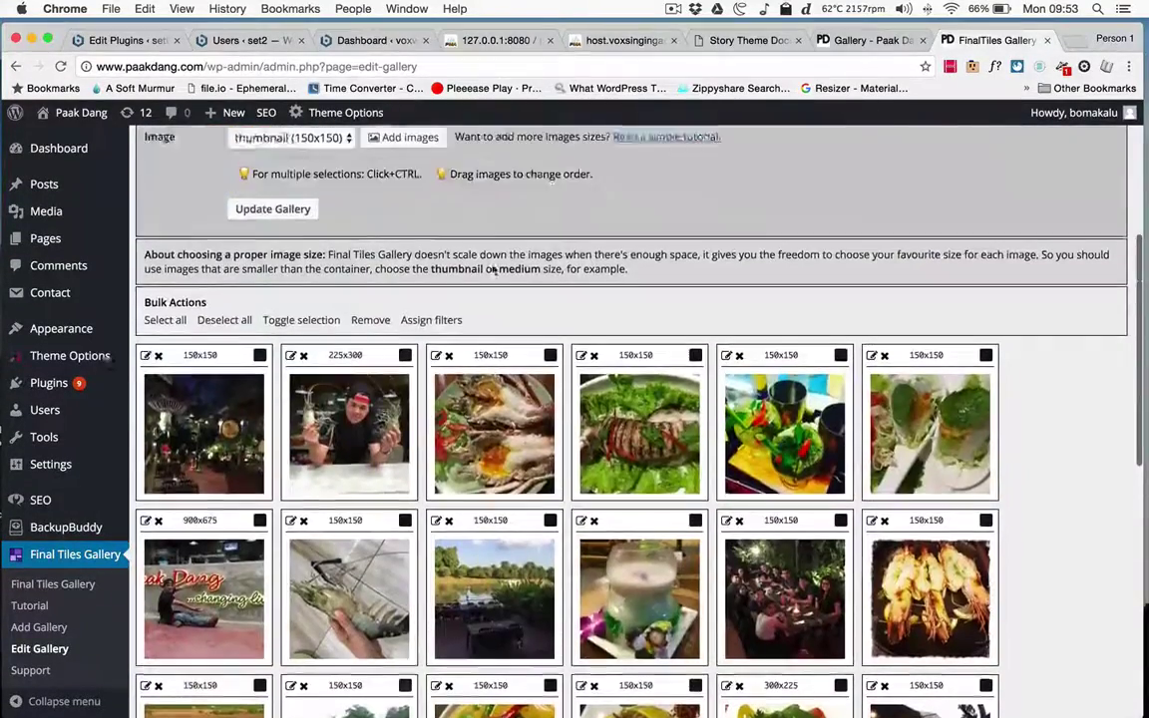
scroll(536, 528, "down", 6)
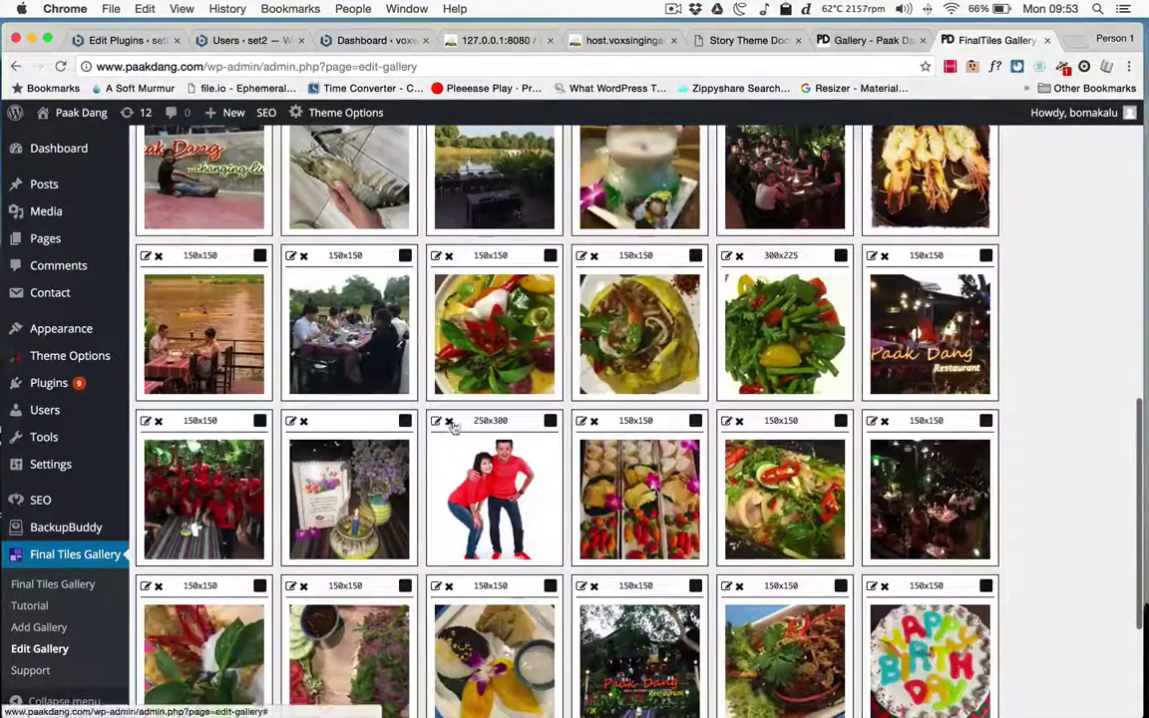
left_click(448, 422)
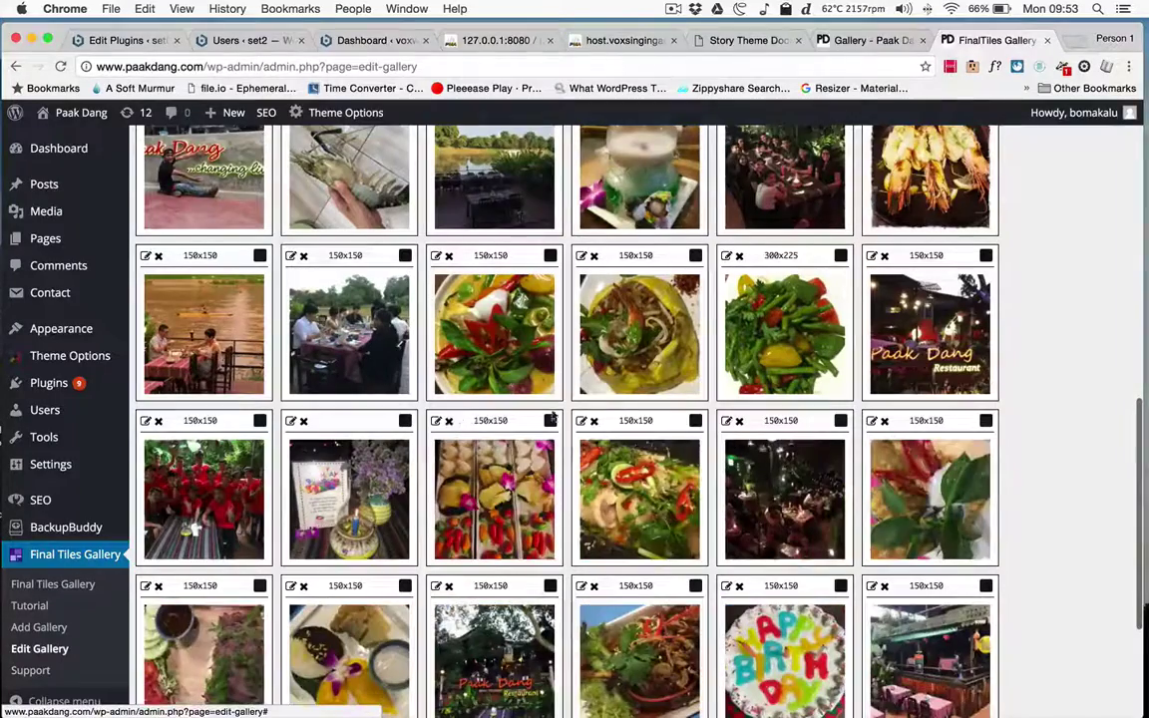
Swap the salad tile with the night-scene tile and update the gallery
left_click_drag(634, 503, 704, 459)
scroll(704, 451, "up", 15)
scroll(700, 493, "down", 2)
left_click(276, 445)
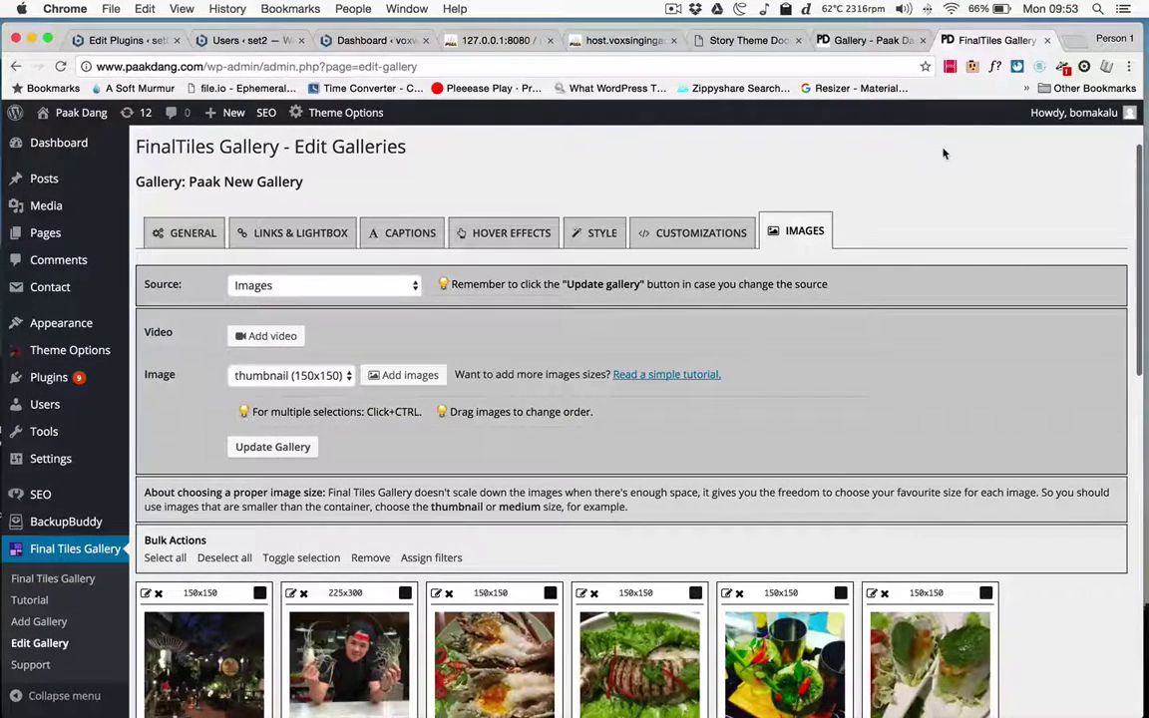
Open Media > Library and show the details of the pad thai photo img_8166.jpg
left_click(674, 9)
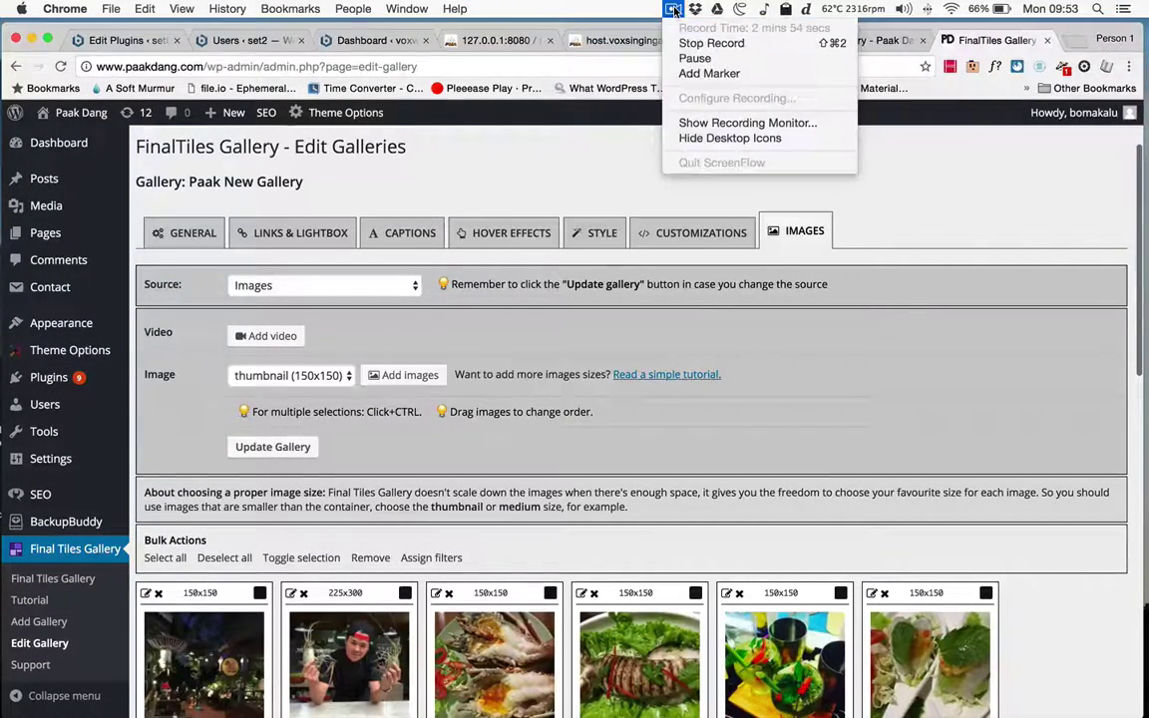
left_click(696, 58)
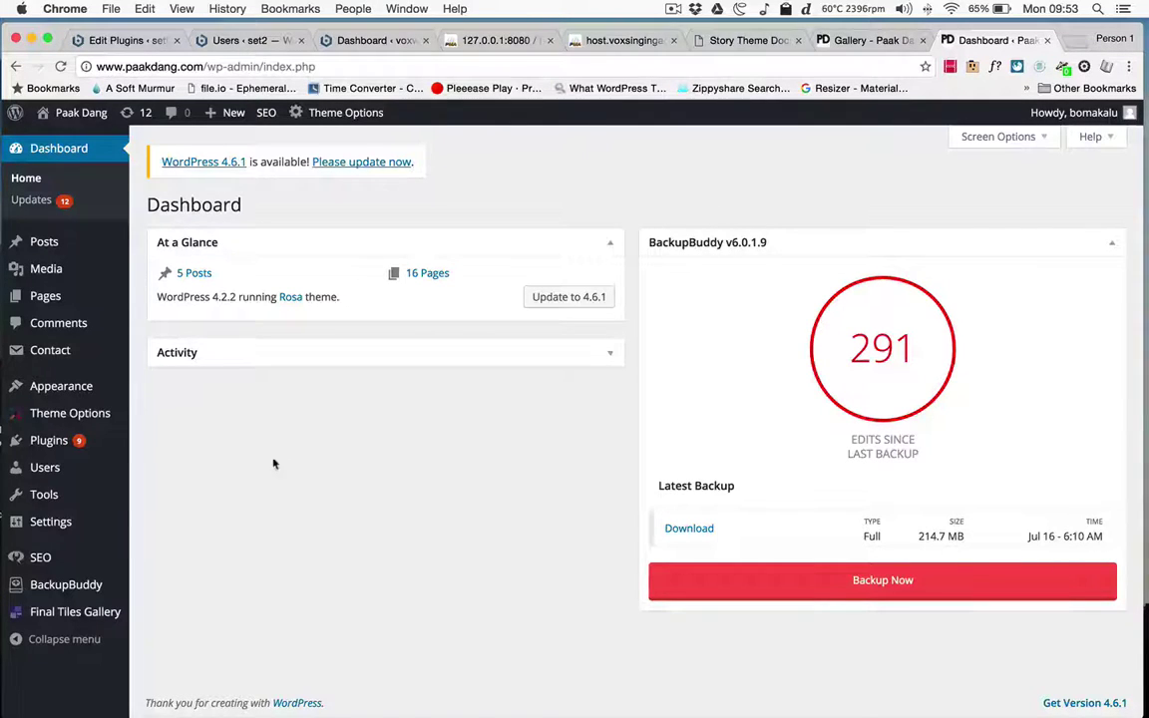
mouse_move(70, 279)
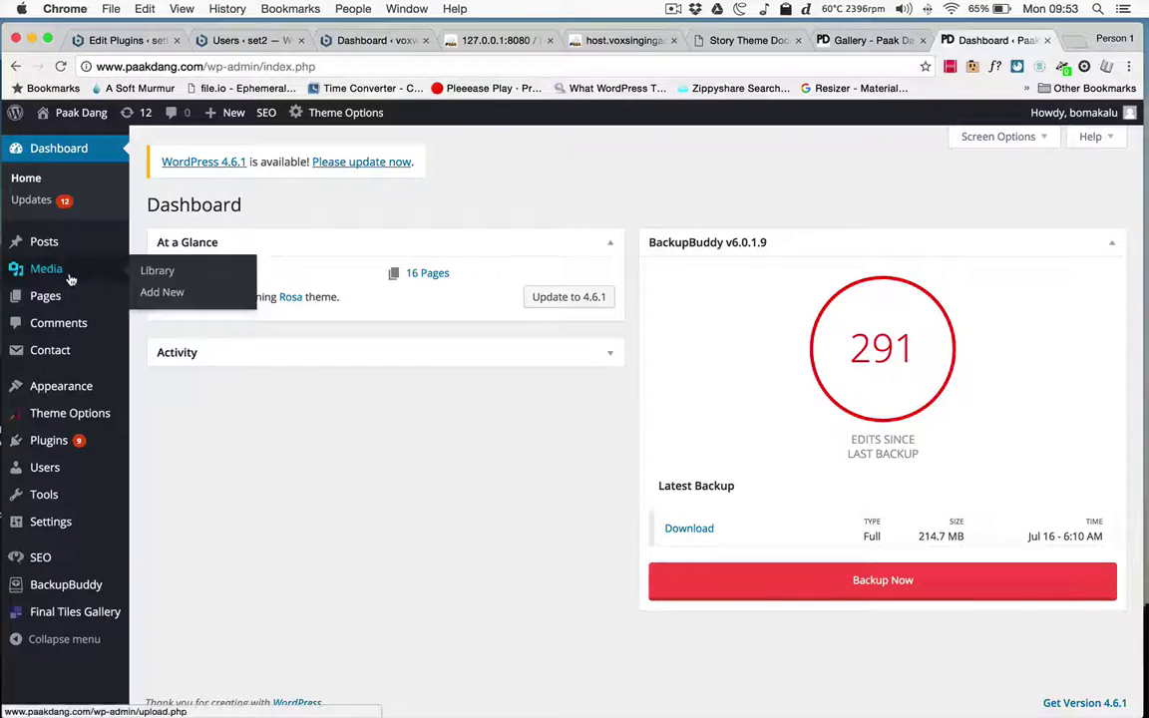
left_click(157, 270)
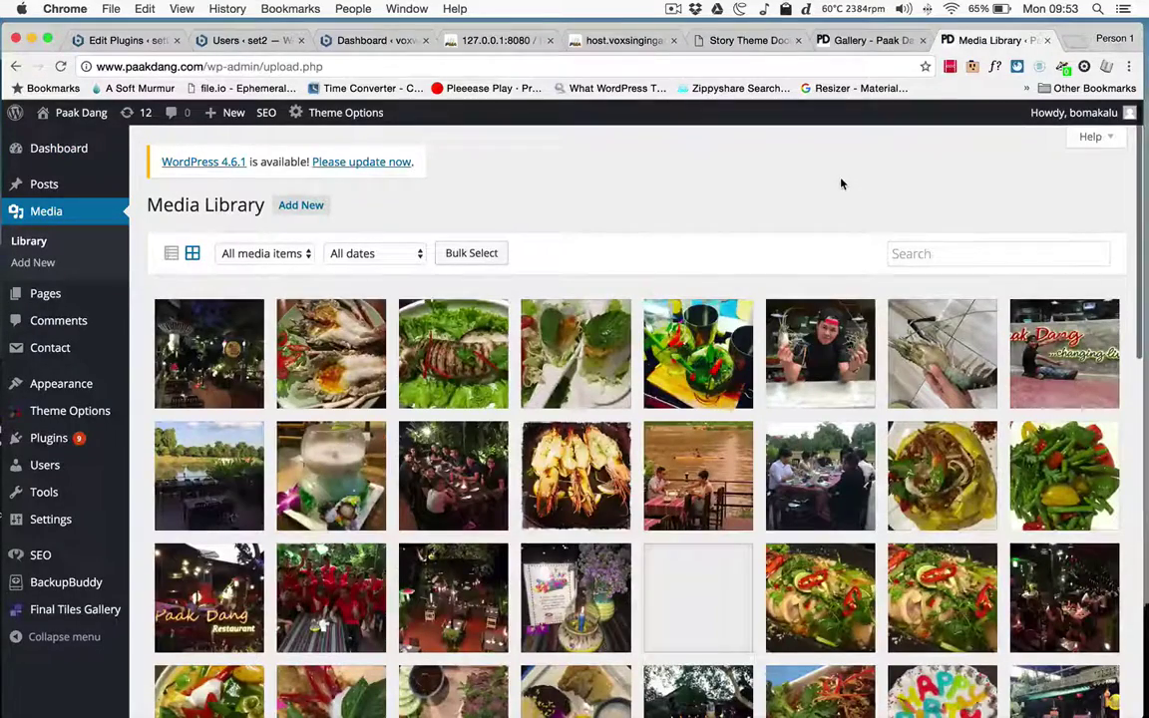
left_click(952, 487)
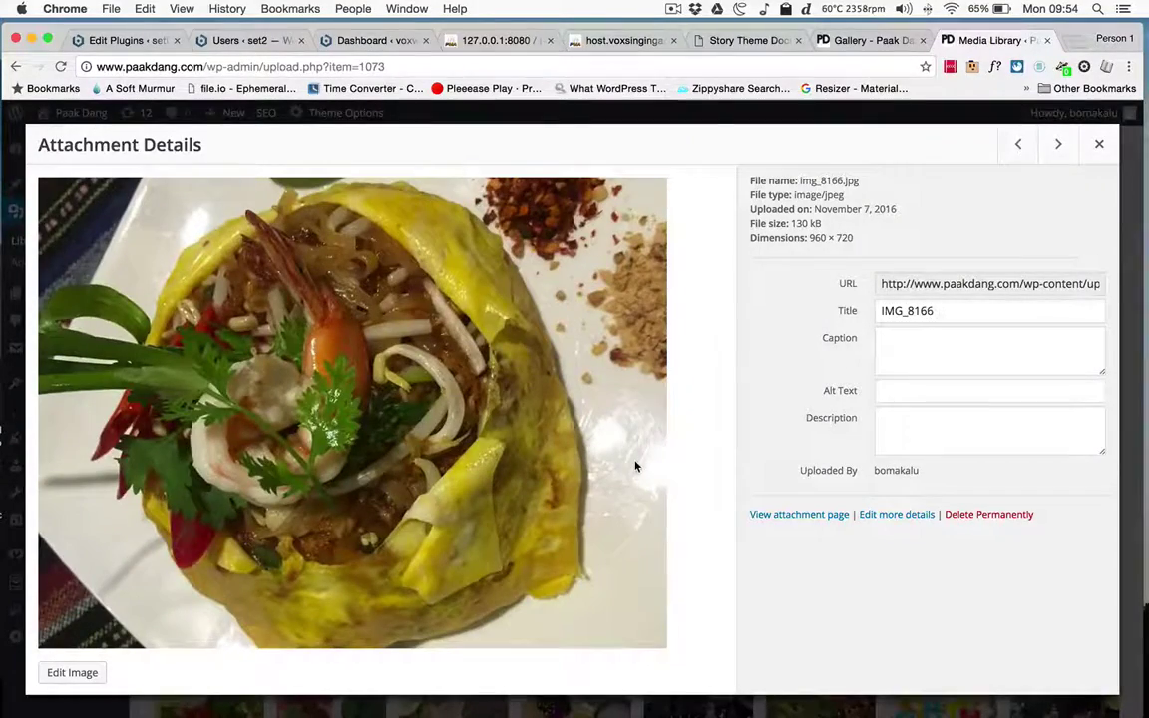
Rotate img_8166.jpg 90° clockwise into portrait (720 × 960) and save it
left_click(1099, 142)
key("super+bracketleft")
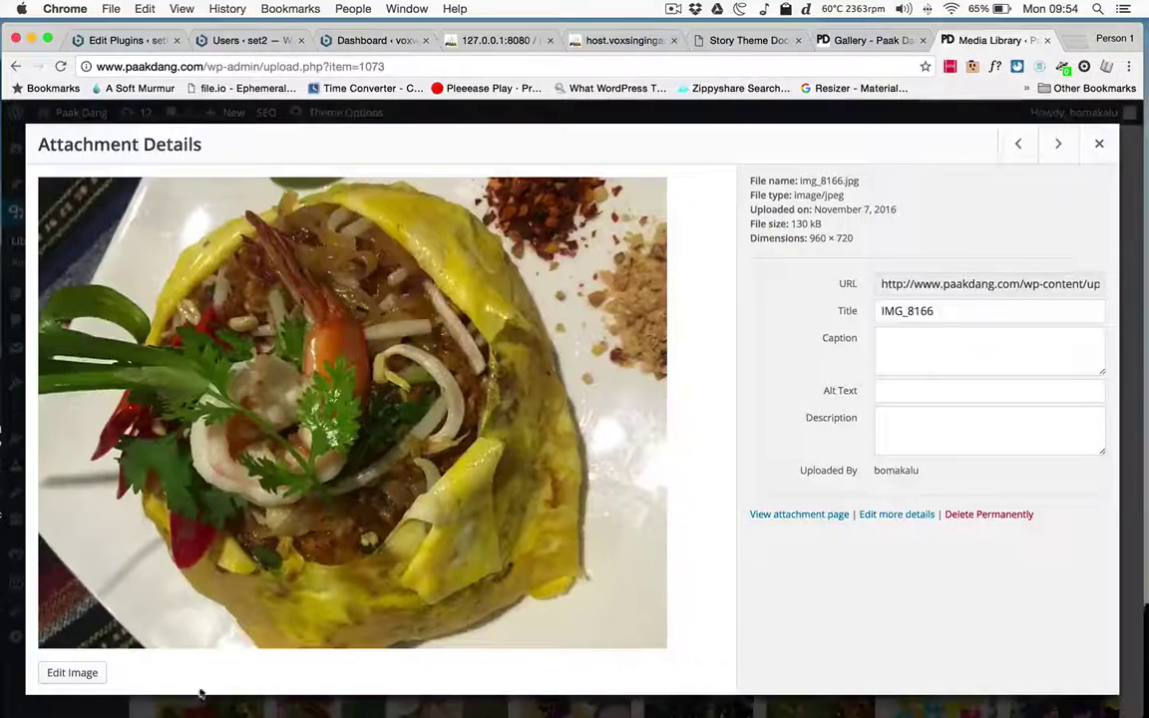
left_click(71, 674)
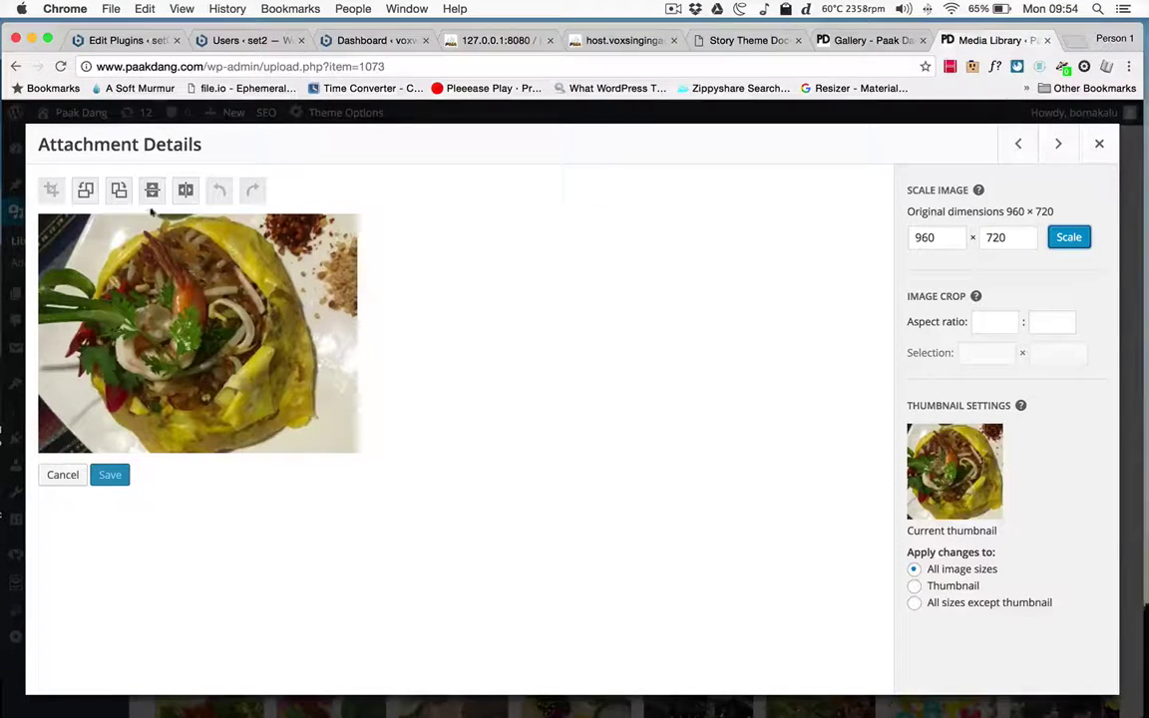
left_click(120, 192)
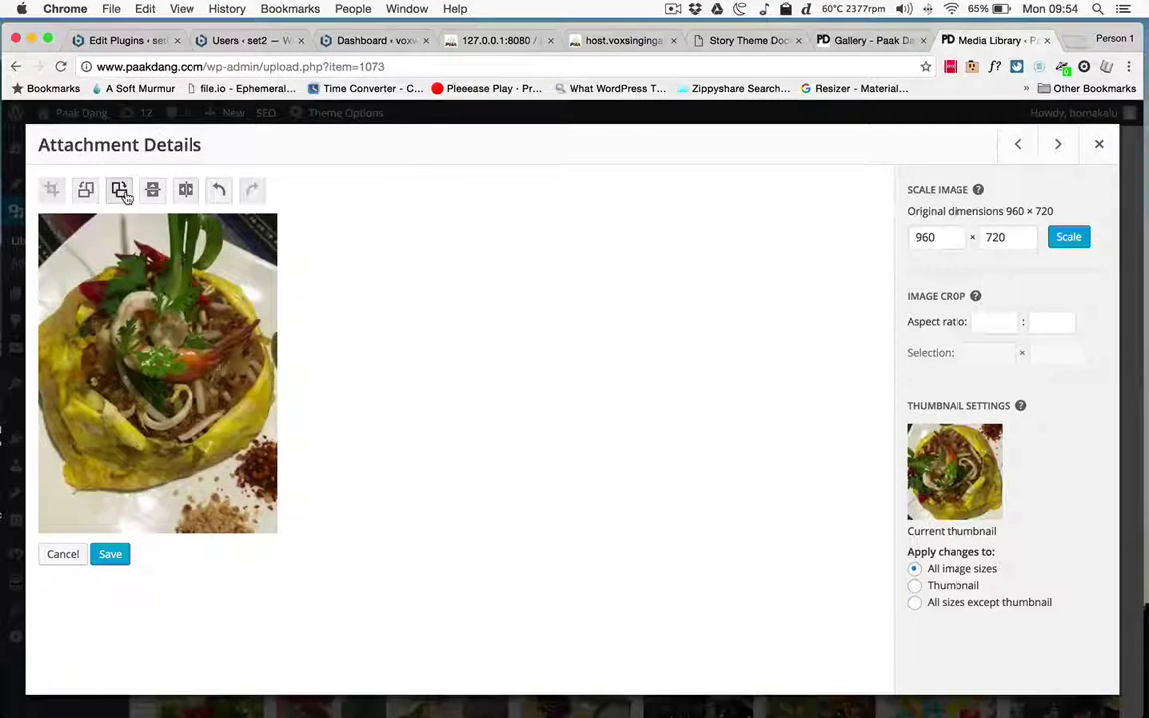
left_click(217, 192)
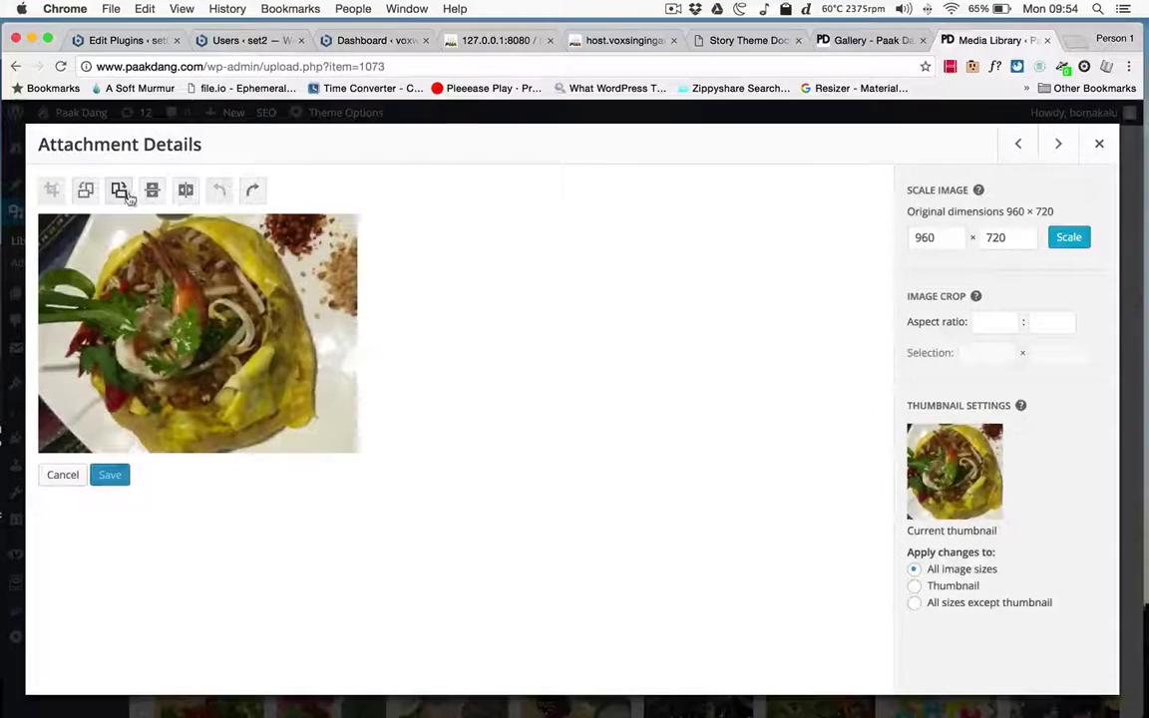
left_click(121, 193)
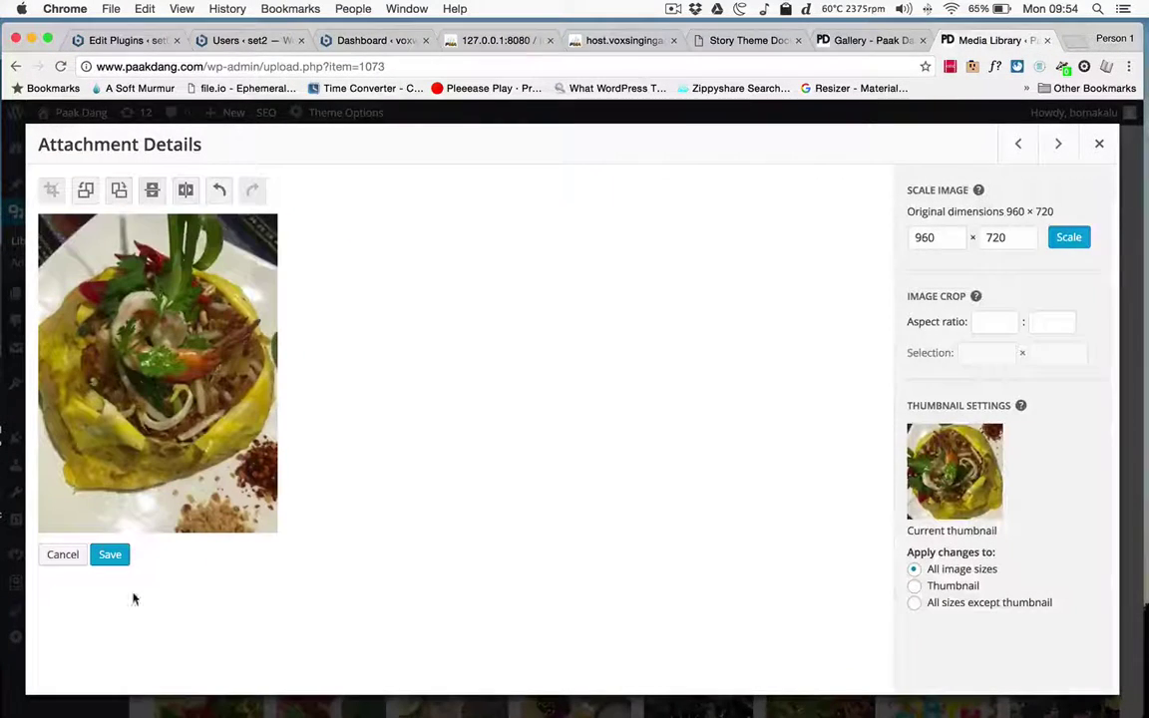
left_click(110, 556)
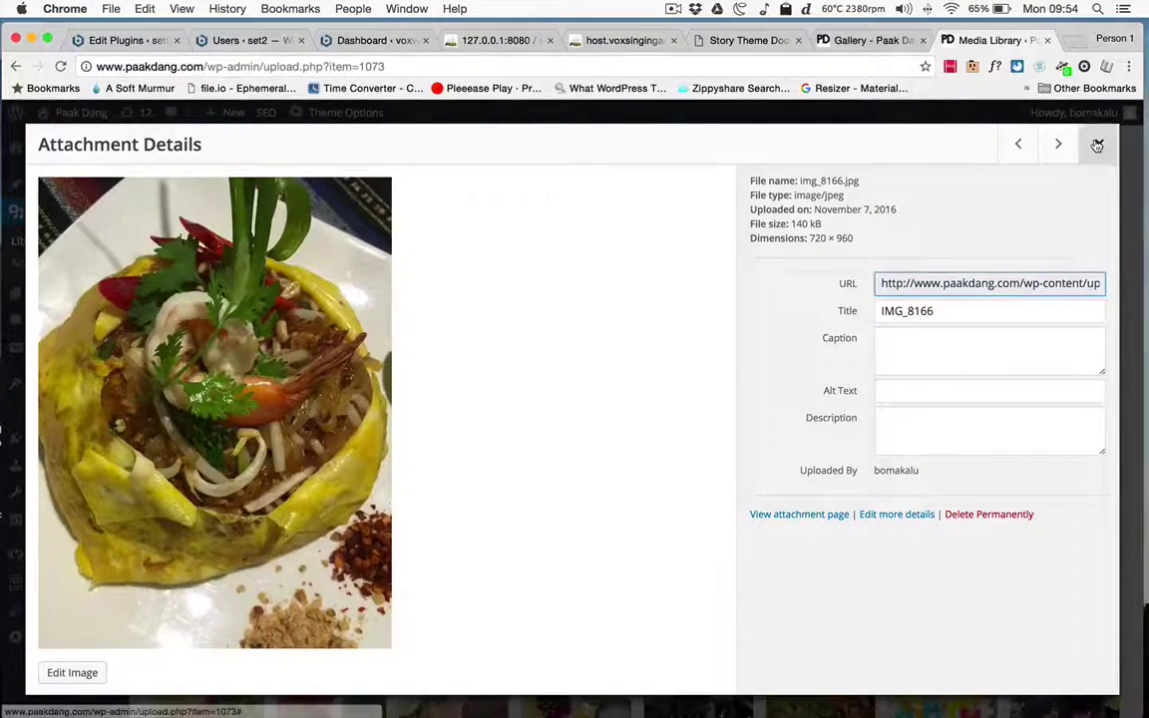
Close the photo details and reload the live Paak Dang gallery page
left_click(1099, 143)
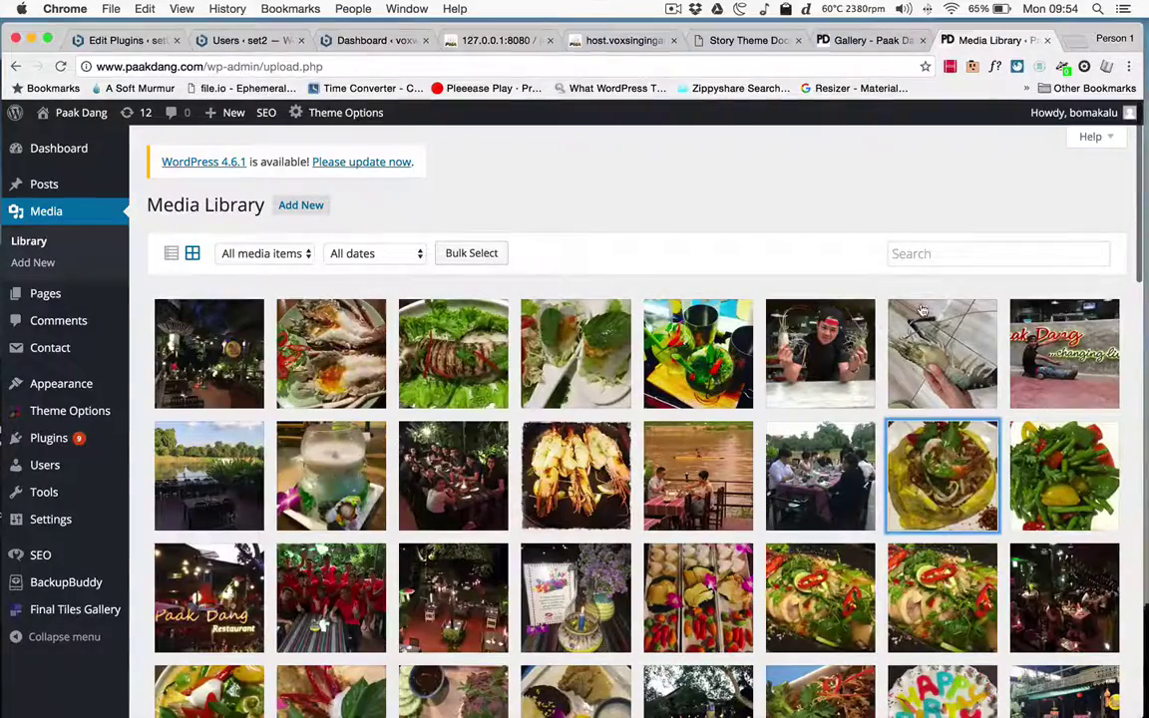
left_click(871, 41)
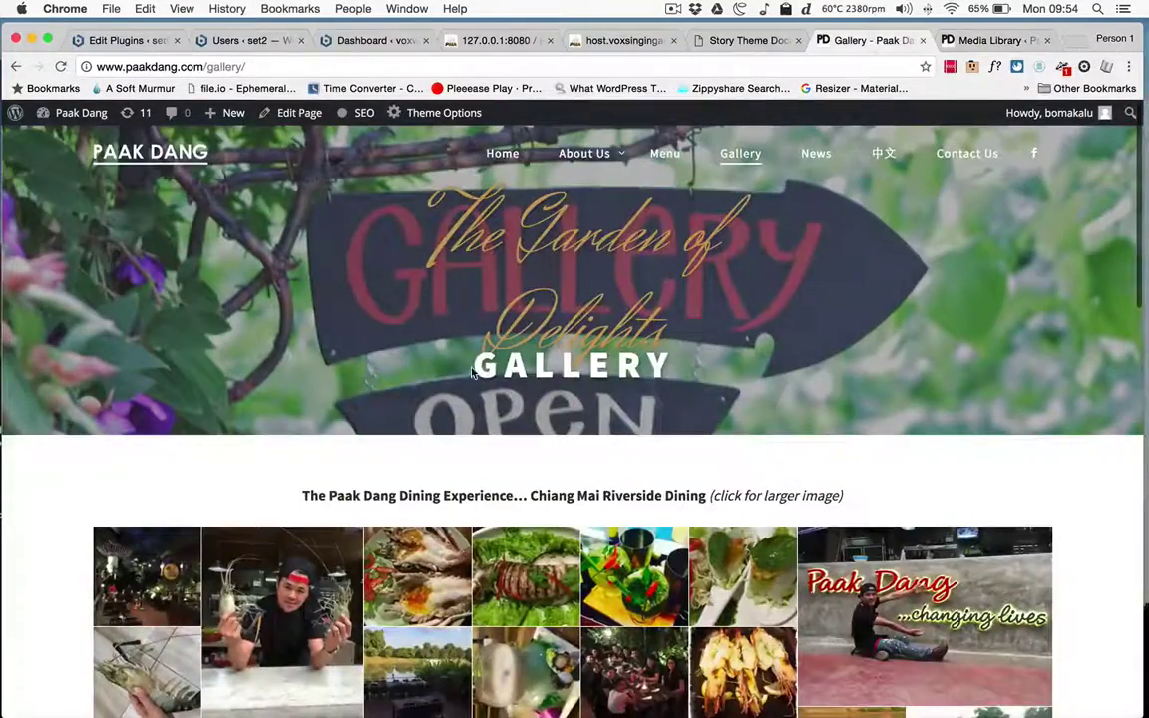
scroll(473, 372, "down", 3)
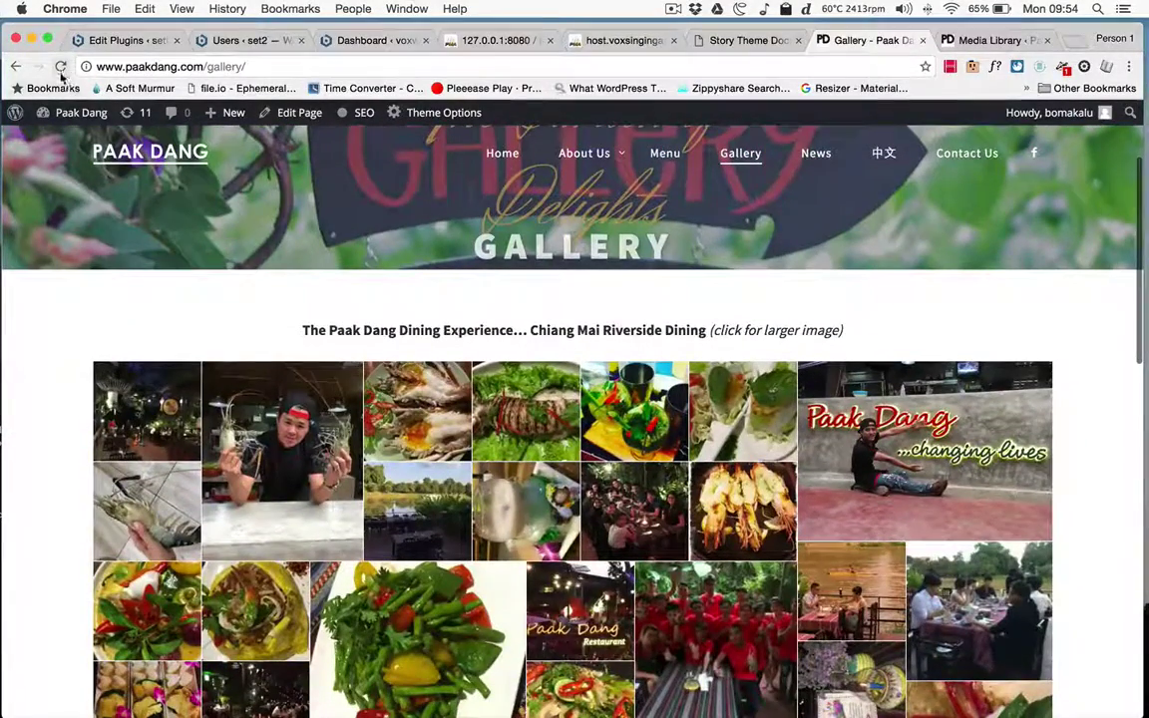
left_click(60, 67)
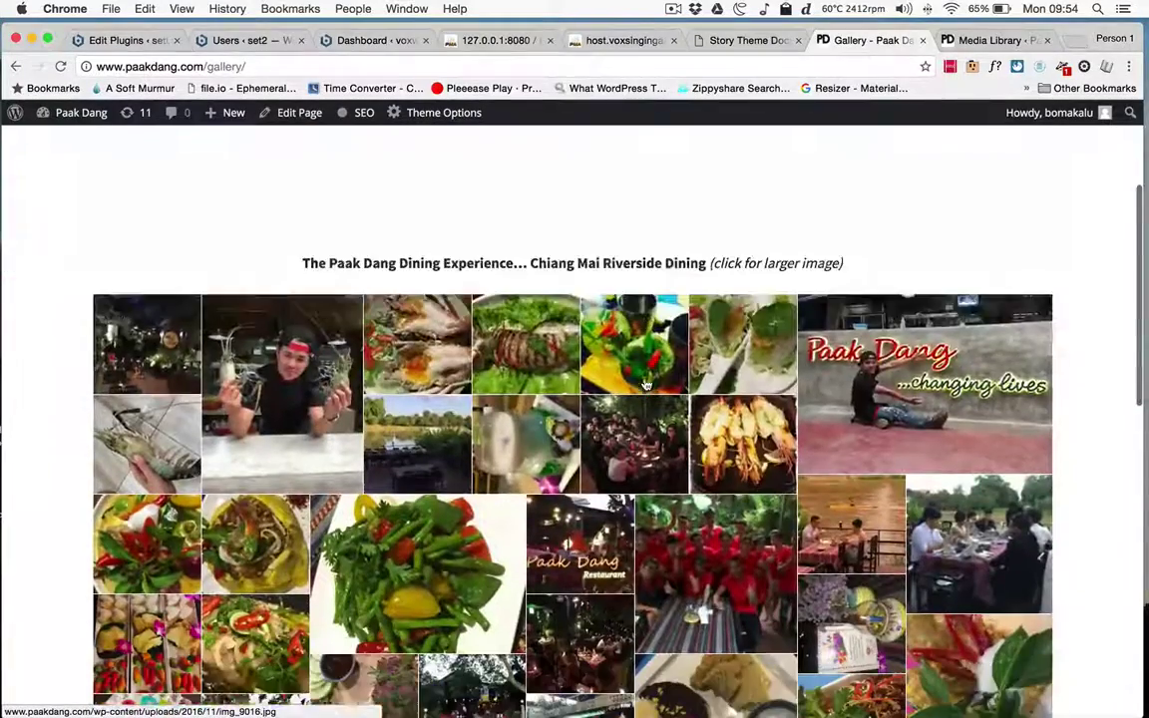
Enlarge the pad thai photo to confirm it now appears upright in portrait, then close it
scroll(645, 385, "down", 4)
scroll(645, 385, "up", 1)
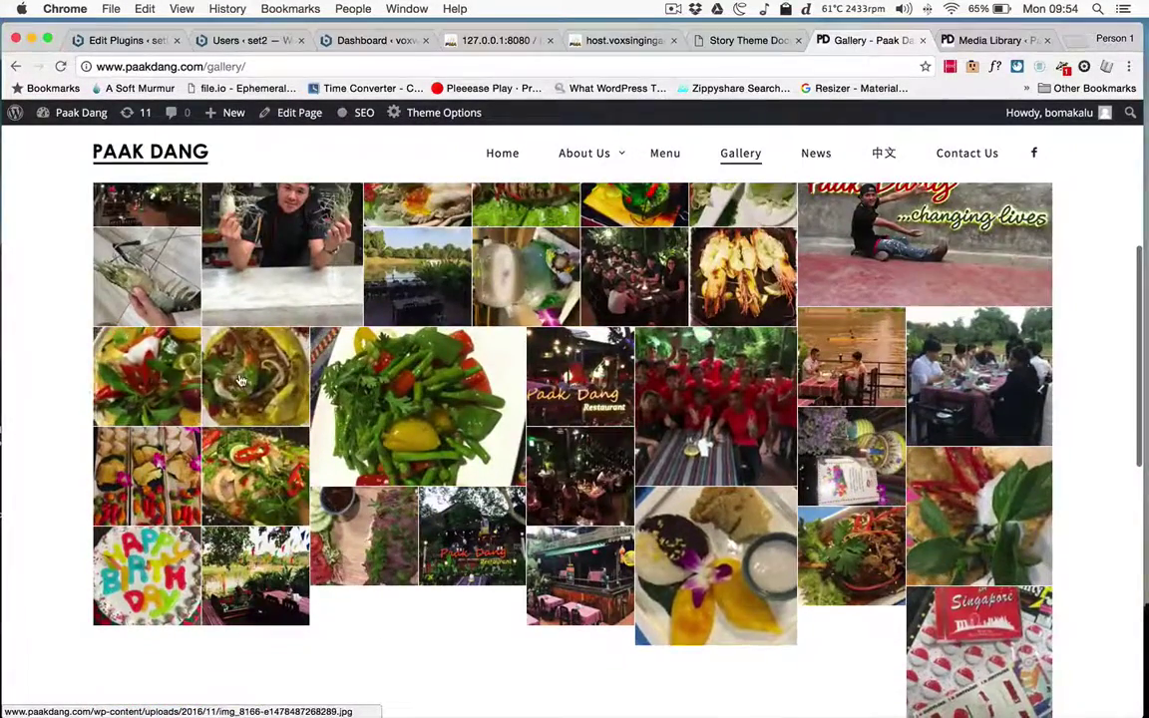
left_click(241, 380)
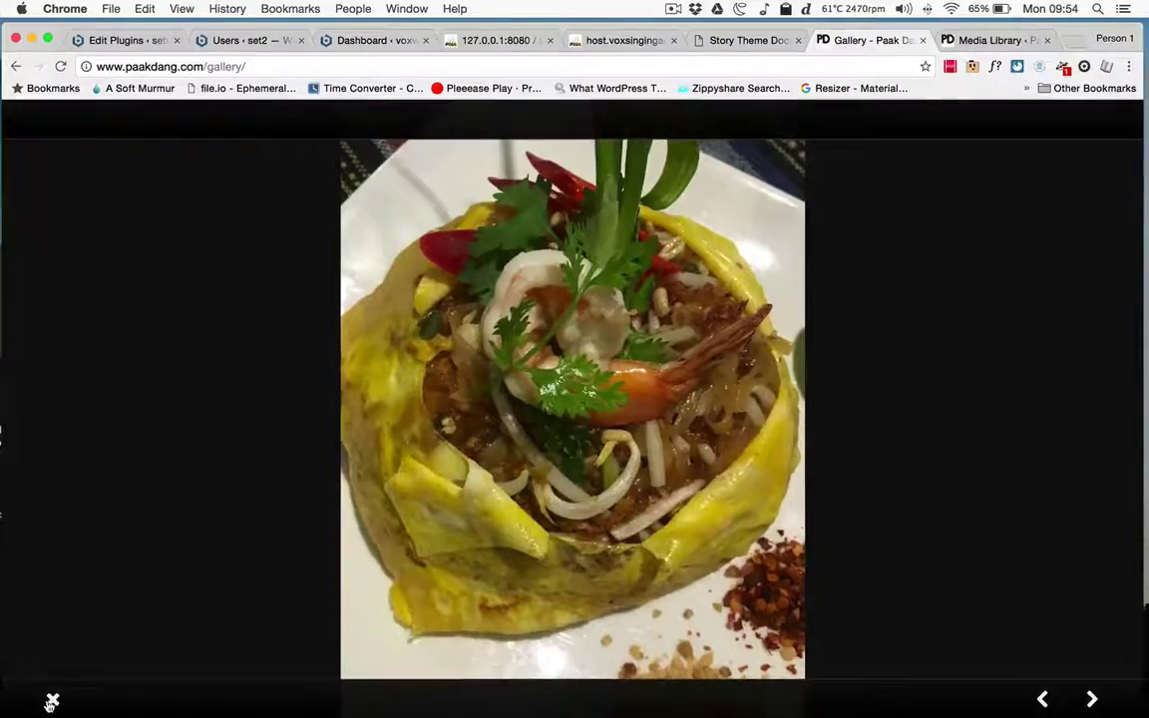
left_click(47, 695)
scroll(452, 436, "up", 8)
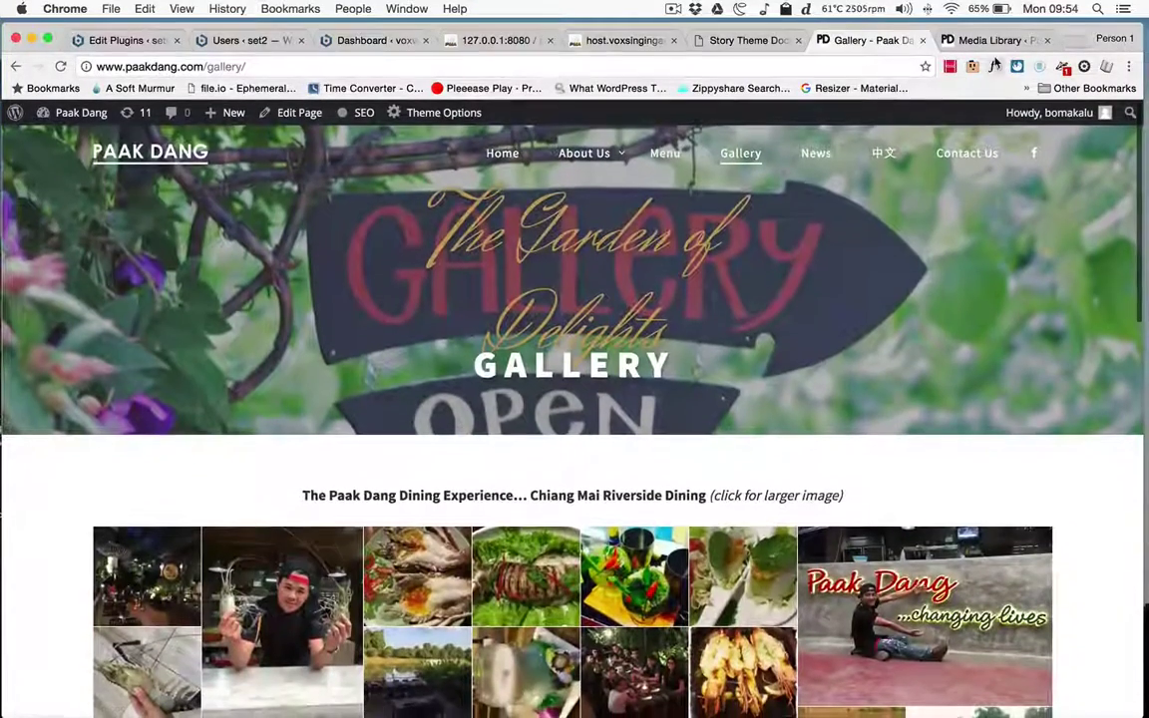
Back in the Media Library, bring up the Add New 'Drop files' upload area
left_click(677, 10)
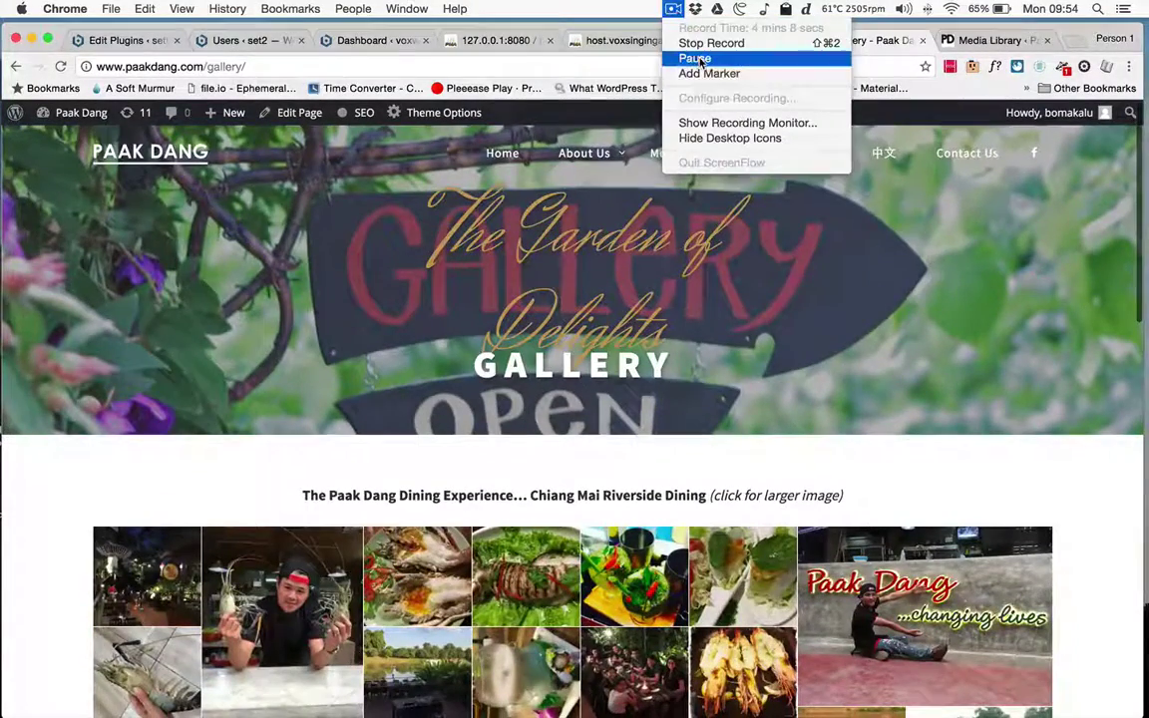
left_click(691, 64)
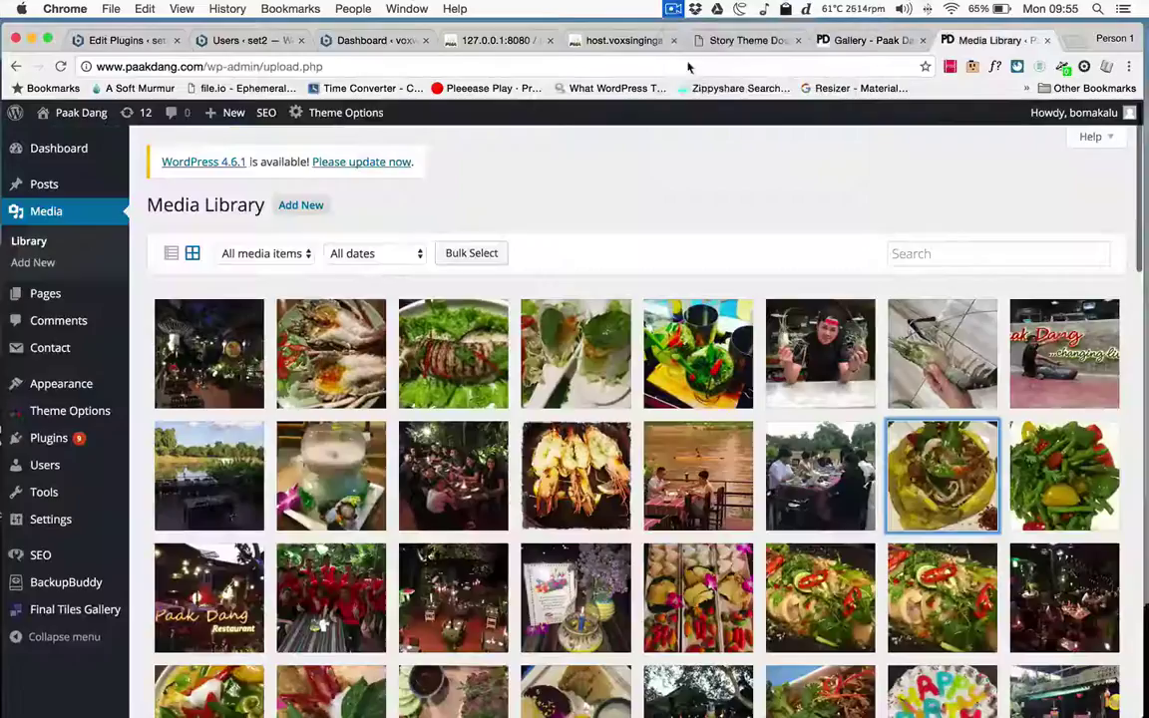
left_click(305, 210)
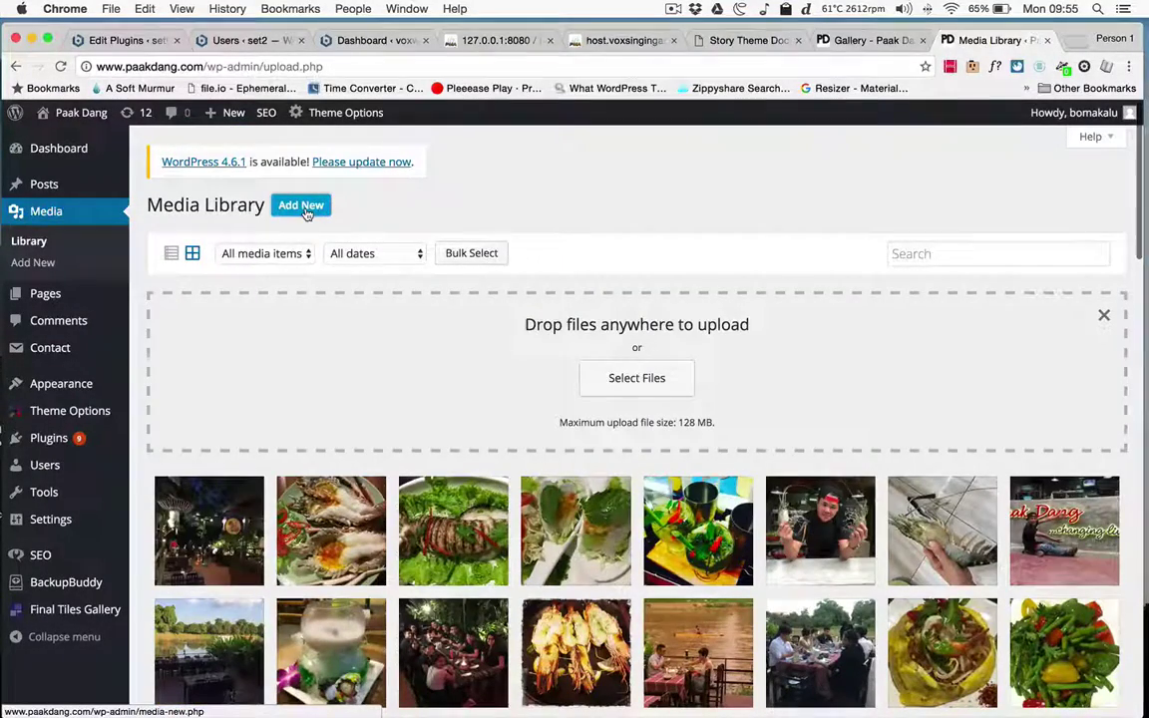